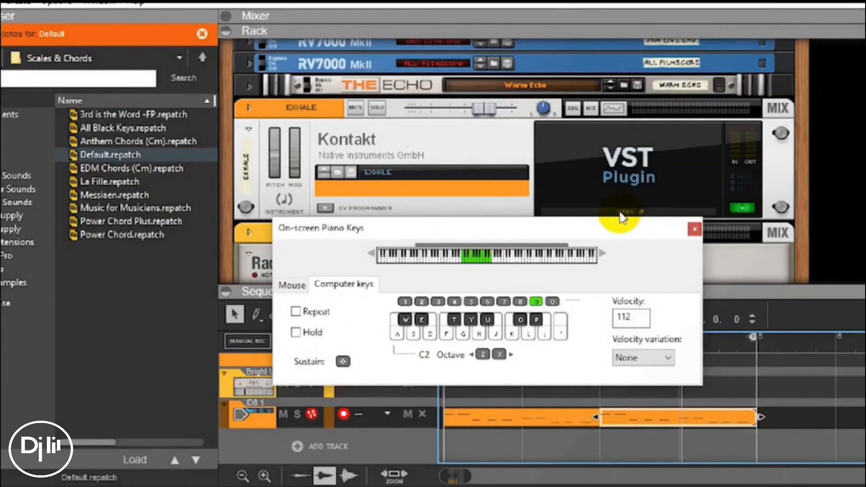
{"action": "left_click", "coordinate": [615, 210]}
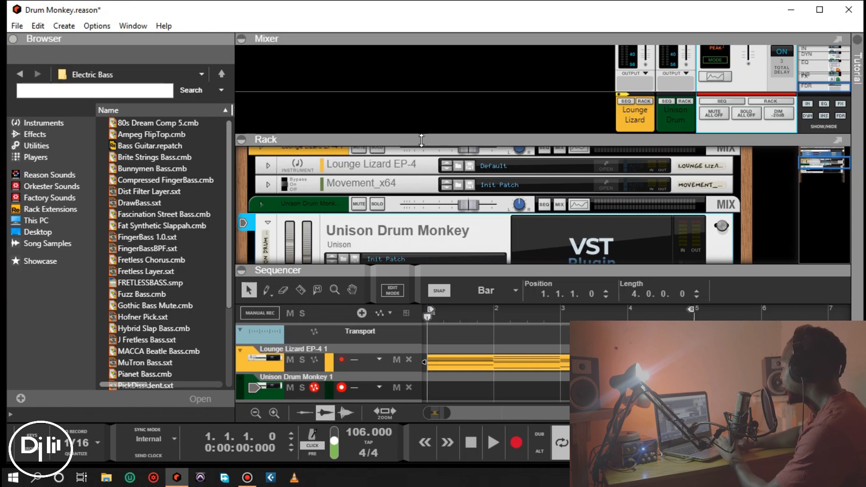
Open the plugin window of the Unison Drum Monkey device in the rack and move it higher on the screen
{"action": "left_click_drag", "start_coordinate": [529, 268], "coordinate": [535, 321]}
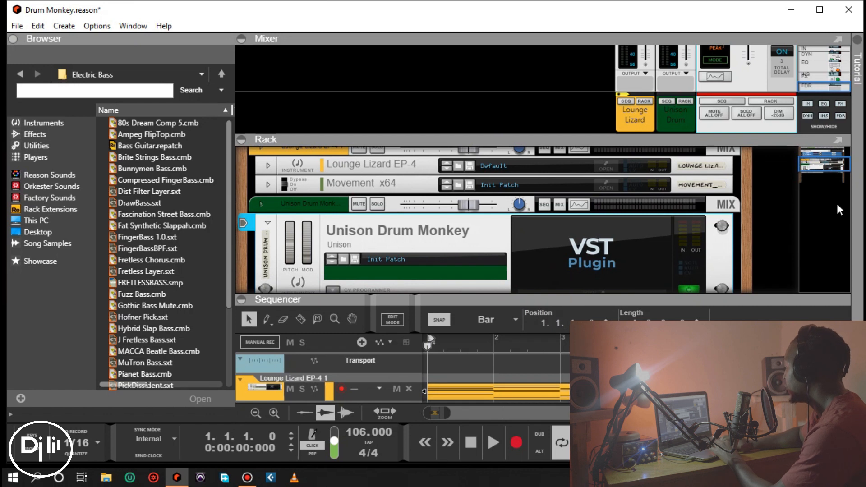
{"action": "left_click_drag", "start_coordinate": [819, 167], "coordinate": [820, 171]}
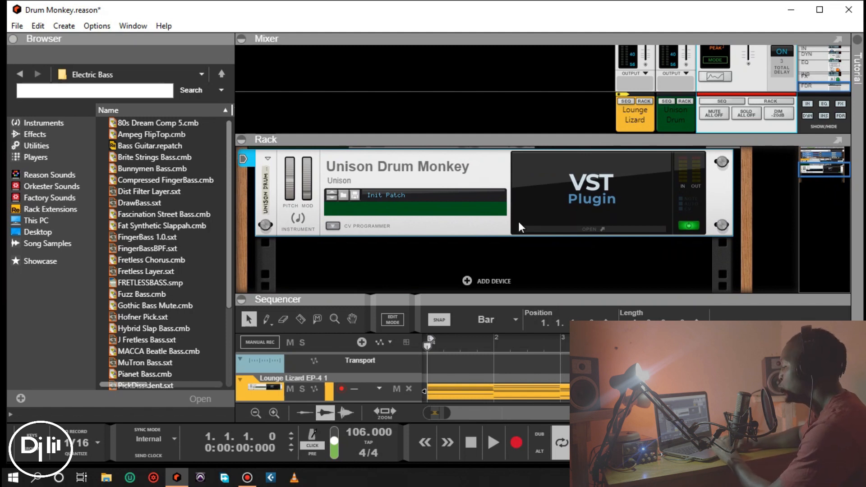
{"action": "left_click", "coordinate": [552, 229]}
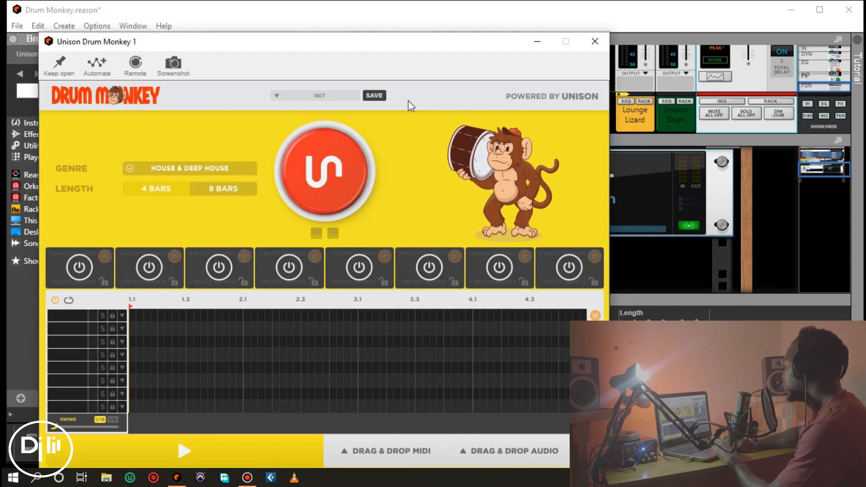
{"action": "left_click_drag", "start_coordinate": [388, 44], "coordinate": [420, 11]}
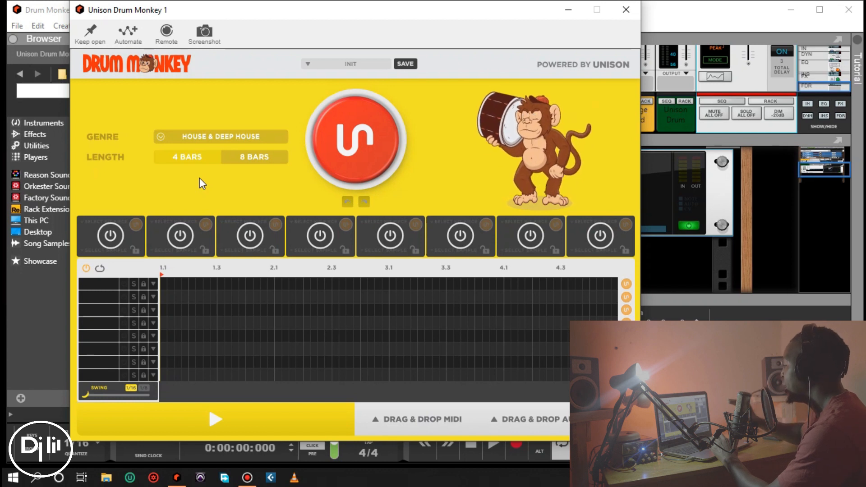
{"action": "left_click", "coordinate": [355, 156]}
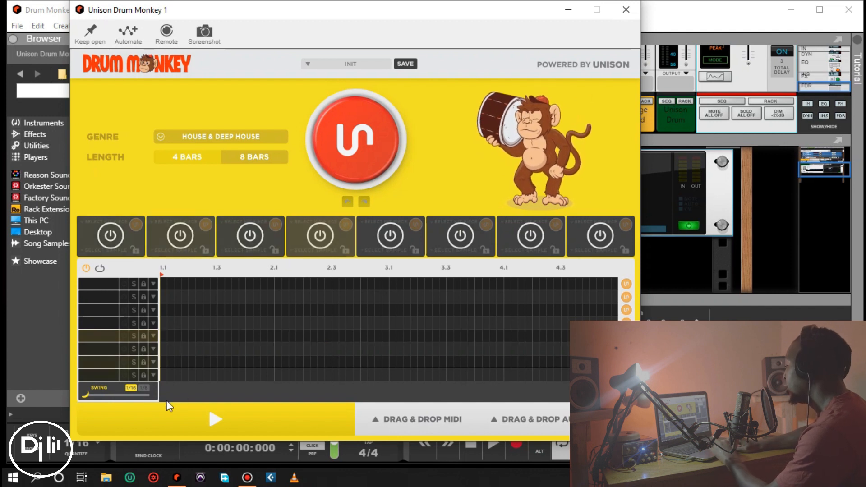
{"action": "mouse_move", "coordinate": [103, 393]}
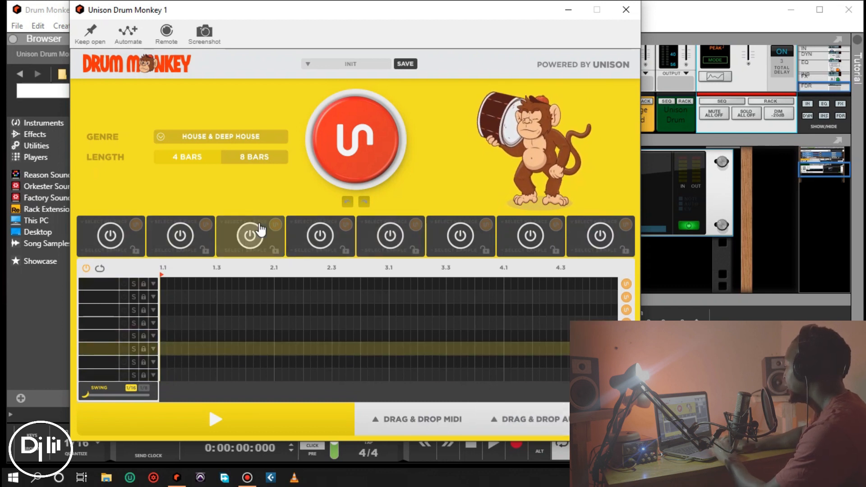
Play the existing Lounge Lizard loop in the sequencer and stop playback
{"action": "left_click", "coordinate": [471, 450]}
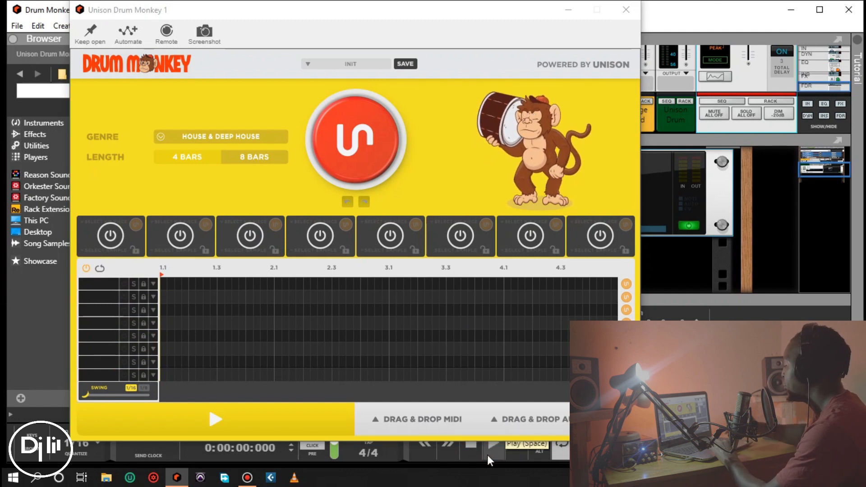
{"action": "left_click", "coordinate": [486, 448]}
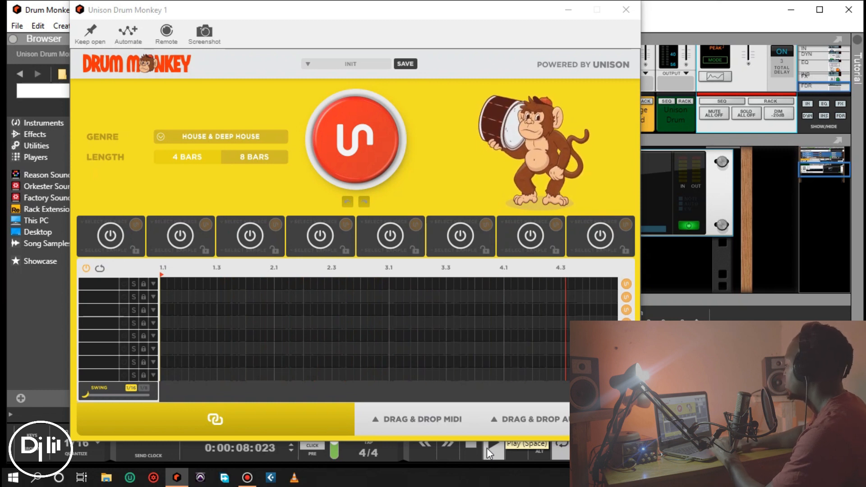
{"action": "key", "text": "space"}
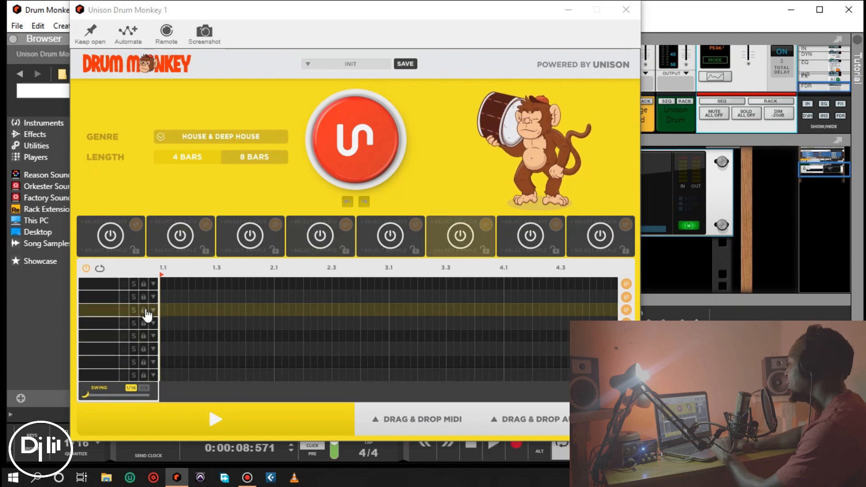
Set the Drum Monkey genre to Dancehall & Afrobeats and generate a 4-bar drum groove
{"action": "left_click", "coordinate": [204, 145]}
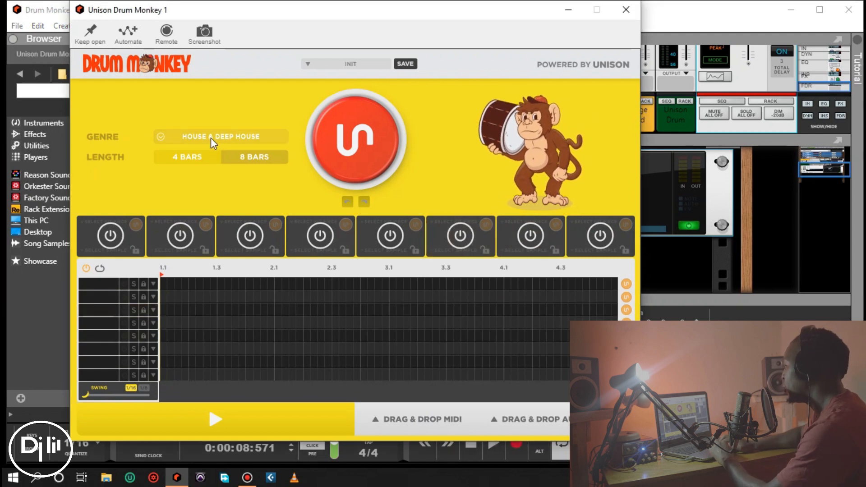
{"action": "left_click", "coordinate": [231, 138]}
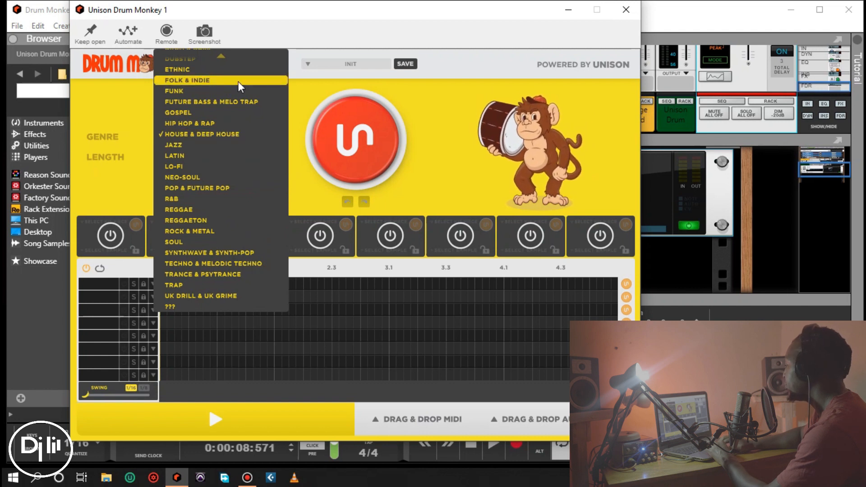
{"action": "mouse_move", "coordinate": [223, 59]}
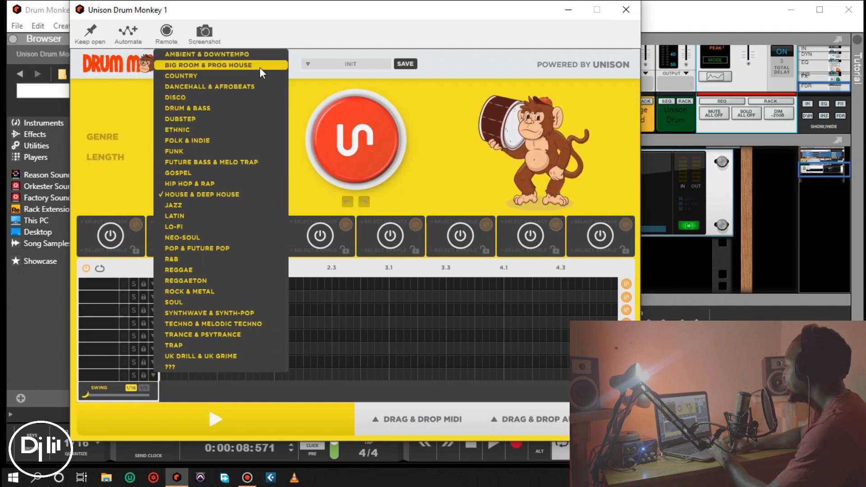
{"action": "left_click", "coordinate": [226, 90]}
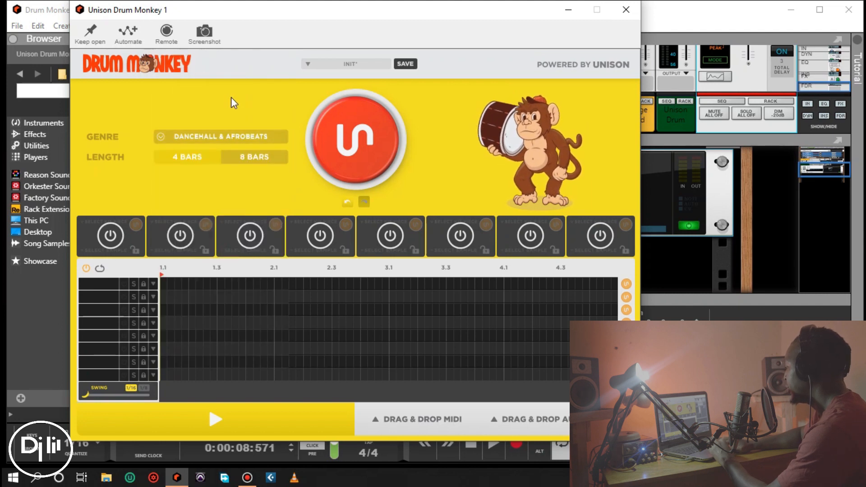
{"action": "left_click", "coordinate": [372, 144]}
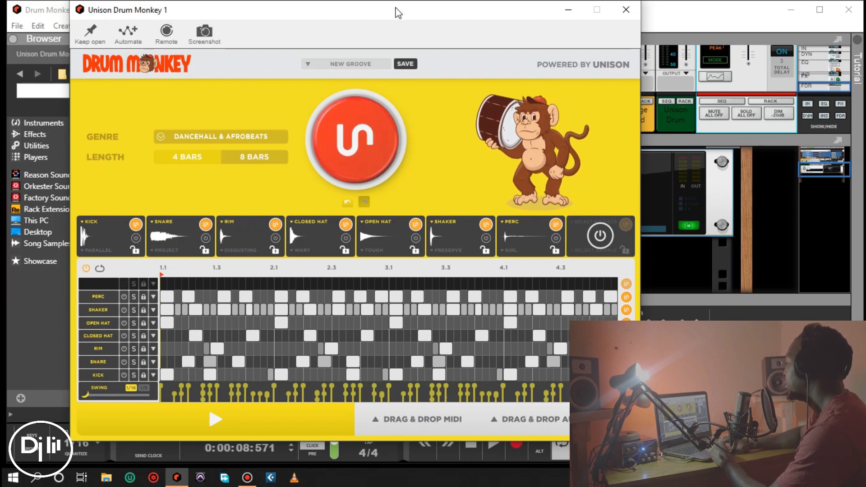
Shift the plugin window slightly and audition the generated drum groove together with the song
{"action": "left_click_drag", "start_coordinate": [396, 12], "coordinate": [430, 17]}
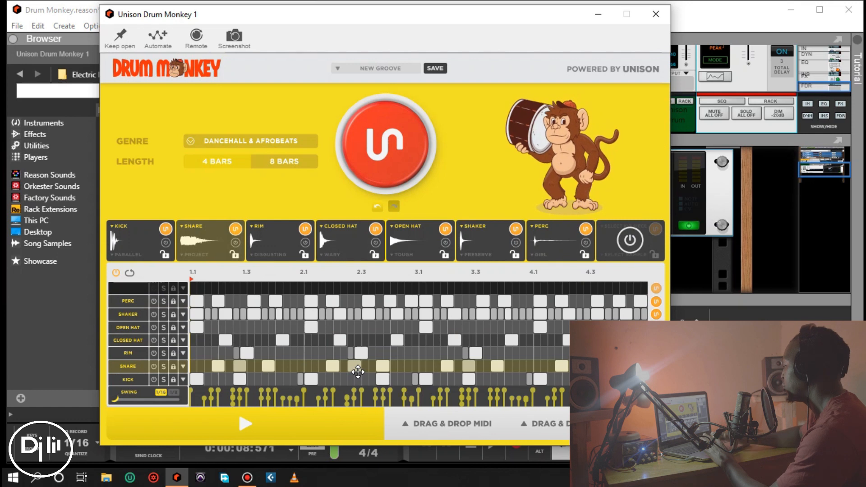
{"action": "key", "text": "space"}
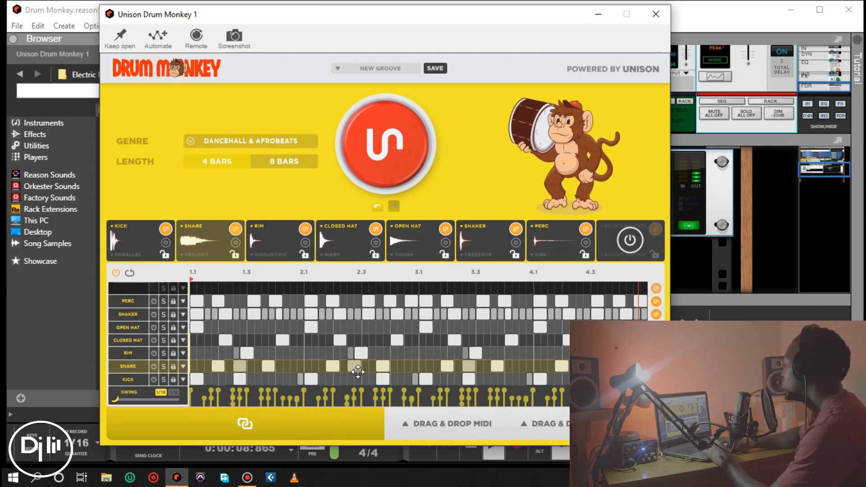
{"action": "key", "text": "space"}
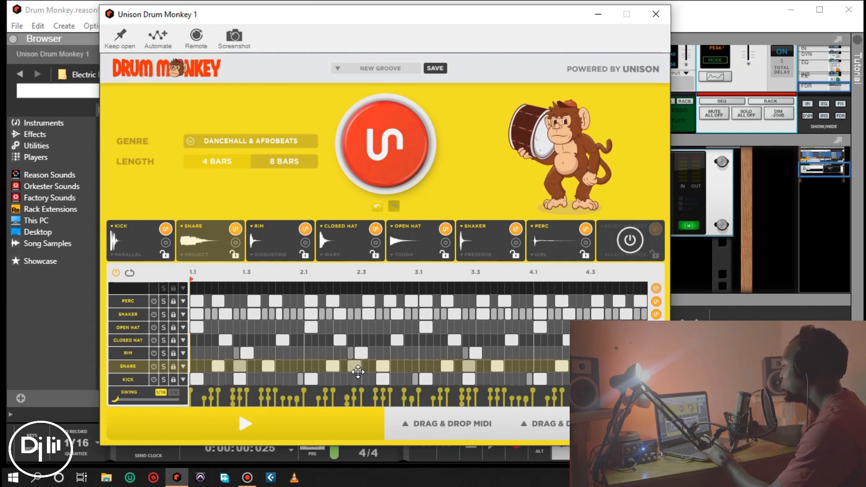
Raise the groove's swing to 52% while the song plays and stop playback
{"action": "key", "text": "space"}
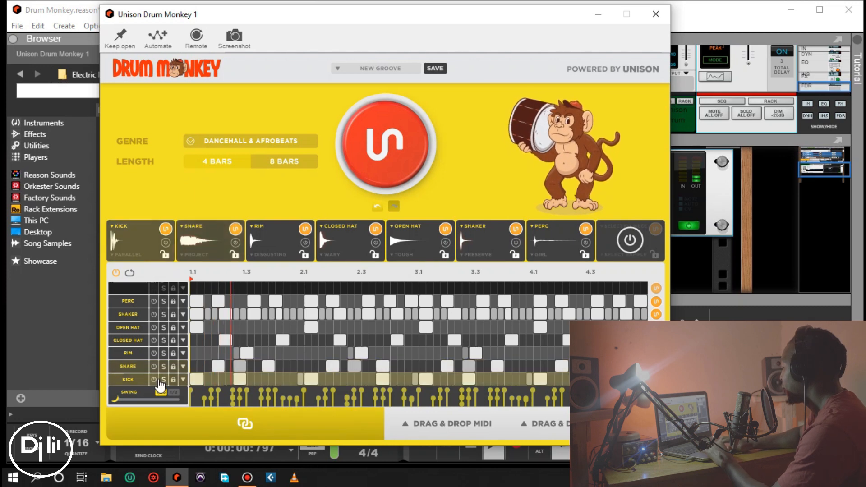
{"action": "mouse_move", "coordinate": [118, 400]}
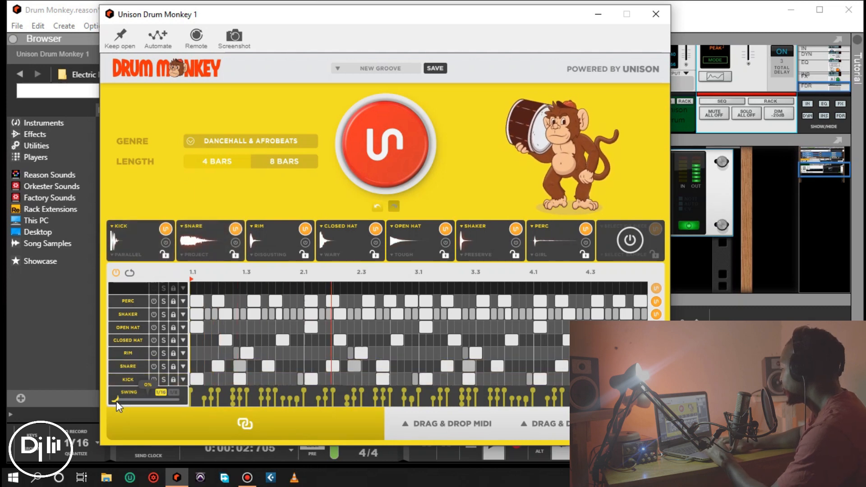
{"action": "left_click_drag", "start_coordinate": [116, 401], "coordinate": [150, 402]}
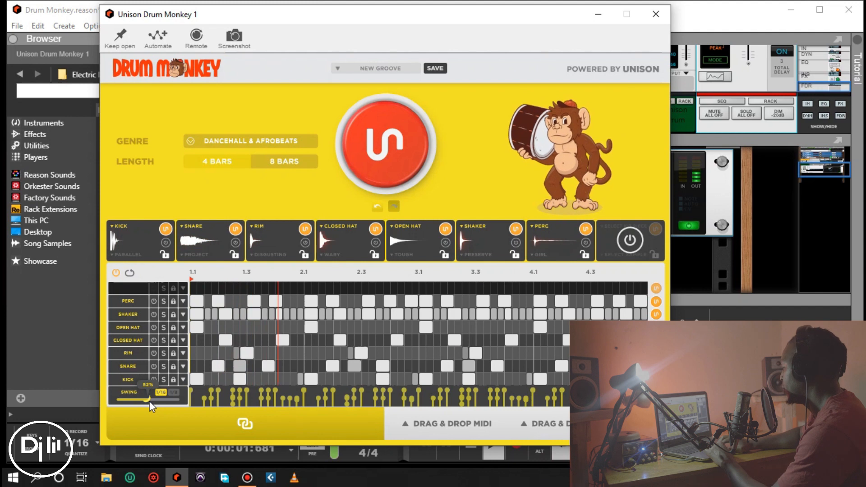
{"action": "key", "text": "space"}
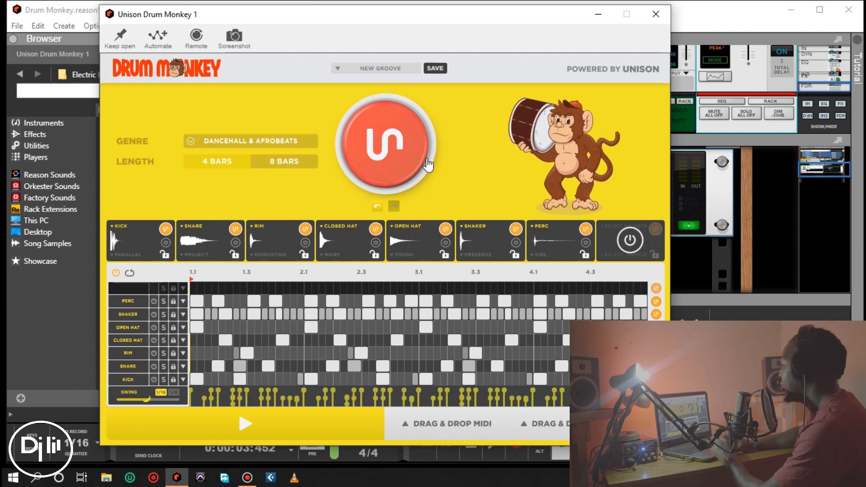
Generate another 4-bar Dancehall & Afrobeats groove and audition it with the song
{"action": "left_click", "coordinate": [385, 177]}
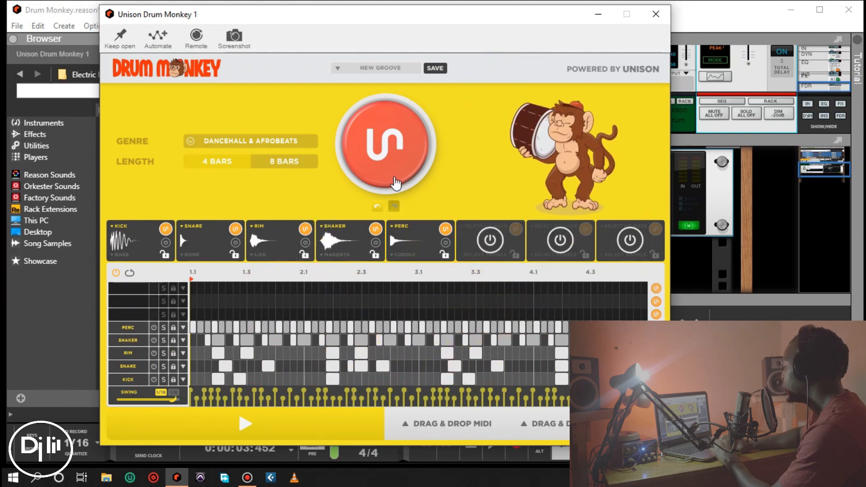
{"action": "key", "text": "space"}
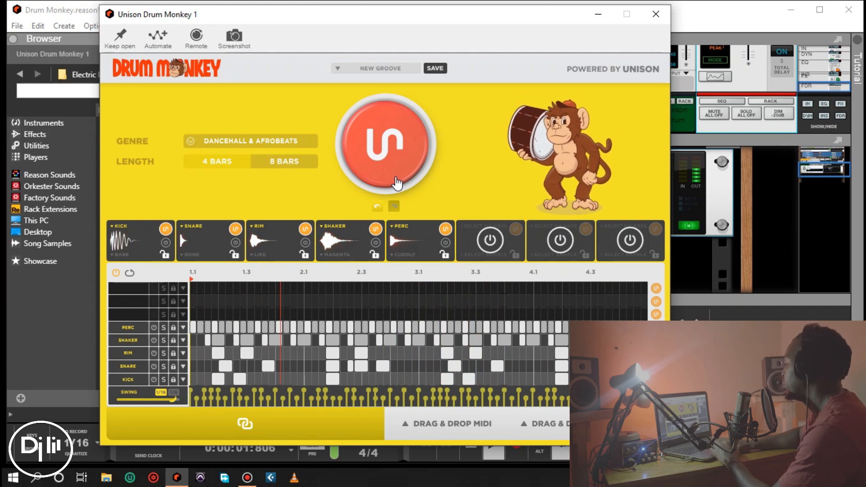
{"action": "key", "text": "space"}
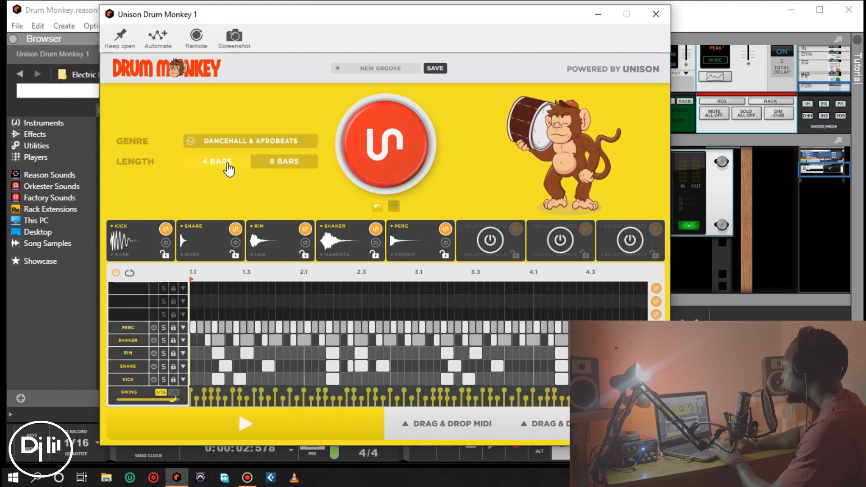
Set the groove length to 8 bars, generate a new groove and audition it
{"action": "left_click", "coordinate": [289, 169]}
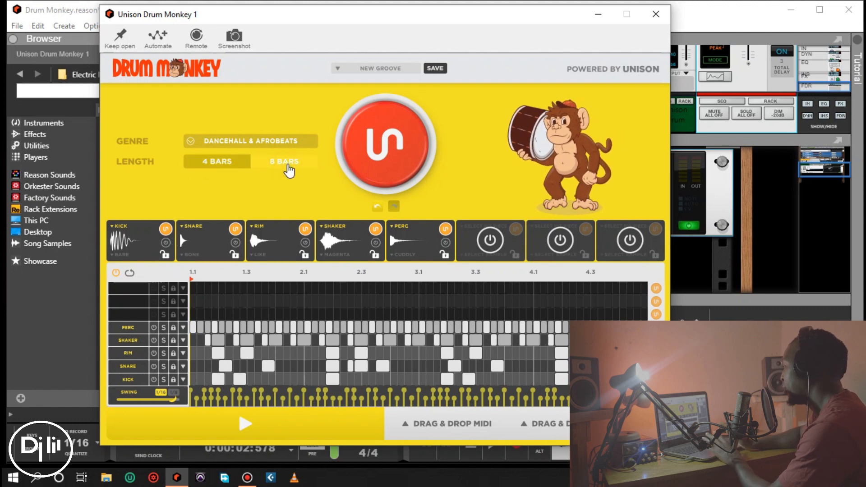
{"action": "left_click", "coordinate": [397, 165]}
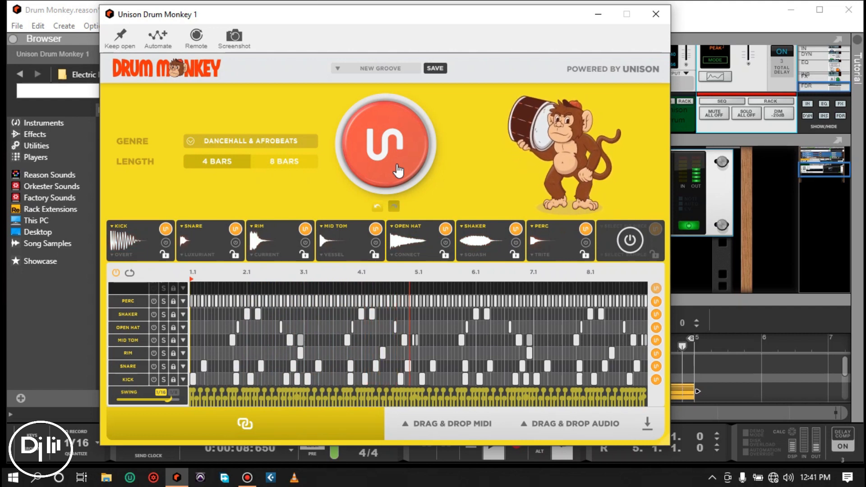
{"action": "key", "text": "space"}
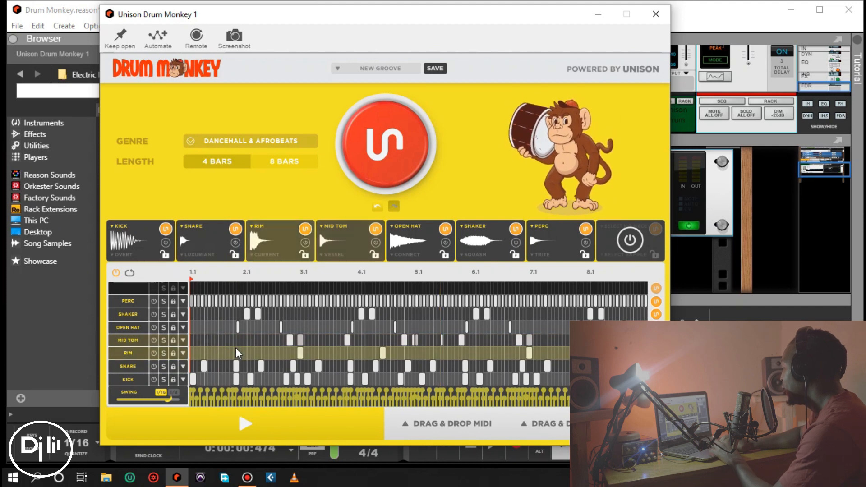
Add two Mid Tom hits and two Open Hat hits in the first bar of the pattern grid
{"action": "left_click", "coordinate": [231, 340]}
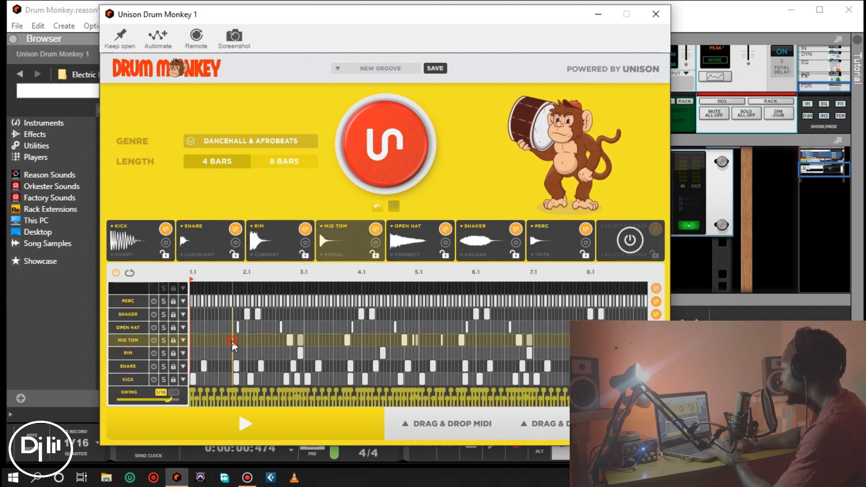
{"action": "left_click", "coordinate": [210, 340]}
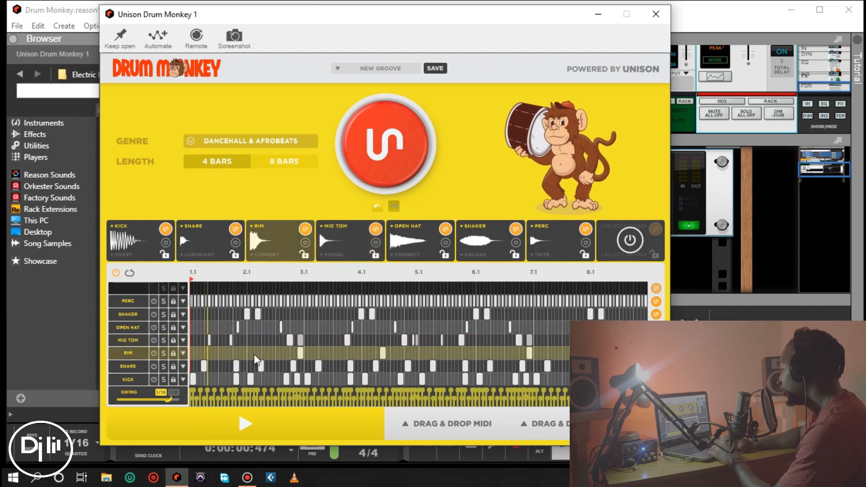
{"action": "left_click", "coordinate": [198, 326]}
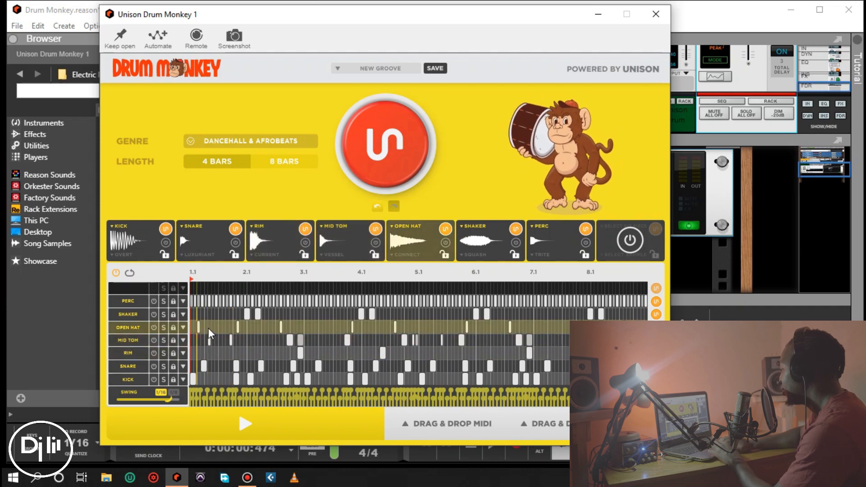
{"action": "left_click", "coordinate": [214, 327]}
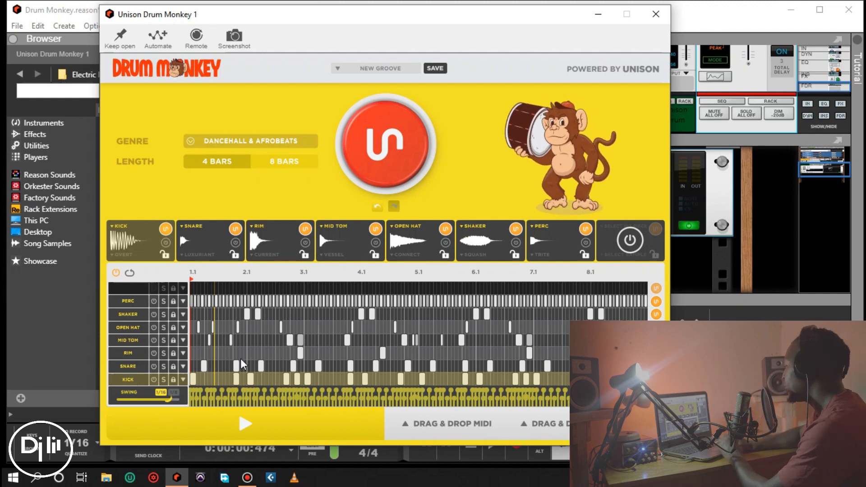
Set the groove length to 4 bars, generate a fresh groove and play it with the song
{"action": "left_click", "coordinate": [228, 165]}
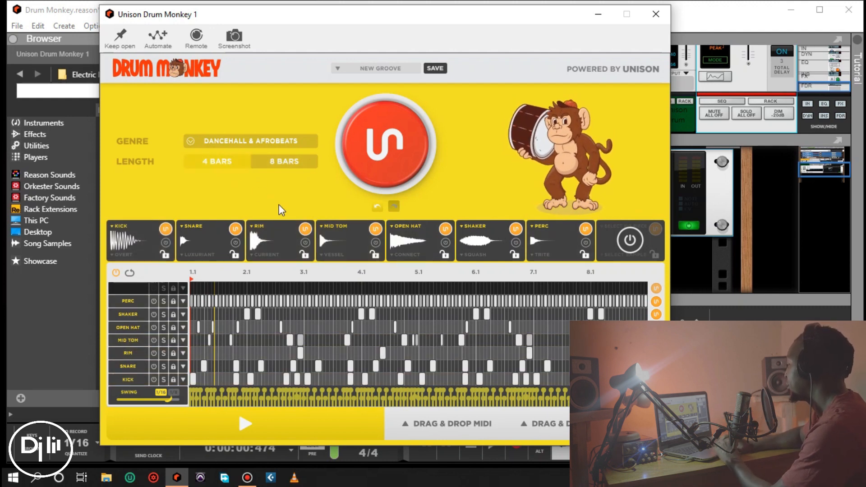
{"action": "left_click", "coordinate": [380, 167]}
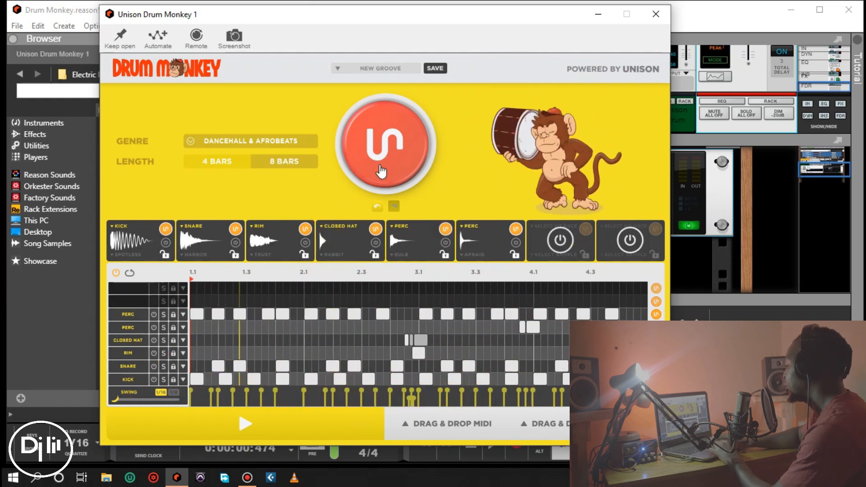
{"action": "key", "text": "space"}
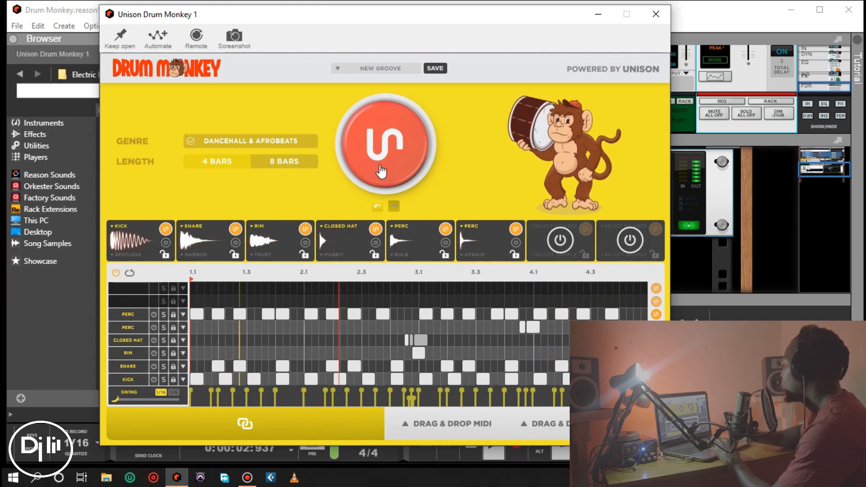
Stop playback and export the groove as MIDI to the Drum Monkey folder inside March Tutorials on the Desktop
{"action": "key", "text": "space"}
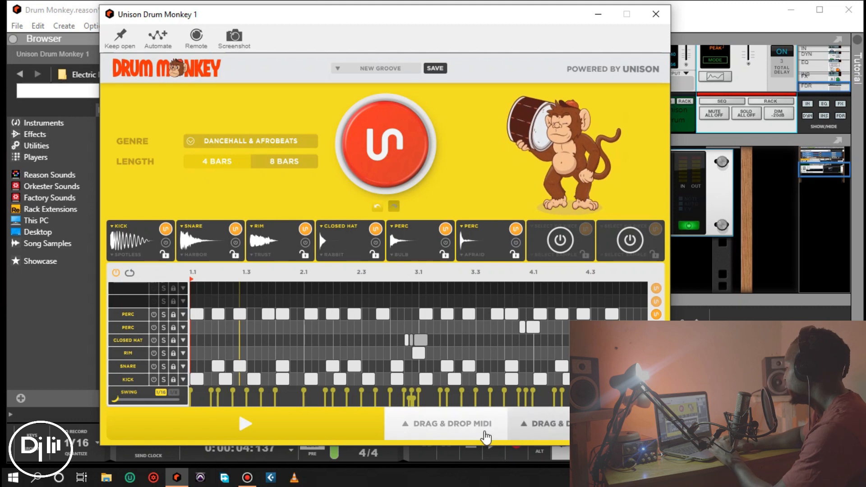
{"action": "mouse_move", "coordinate": [451, 422]}
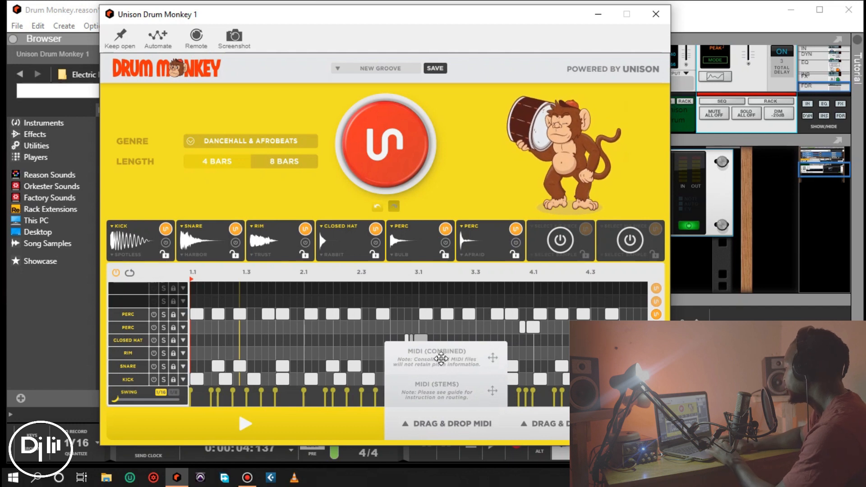
{"action": "left_click", "coordinate": [441, 359]}
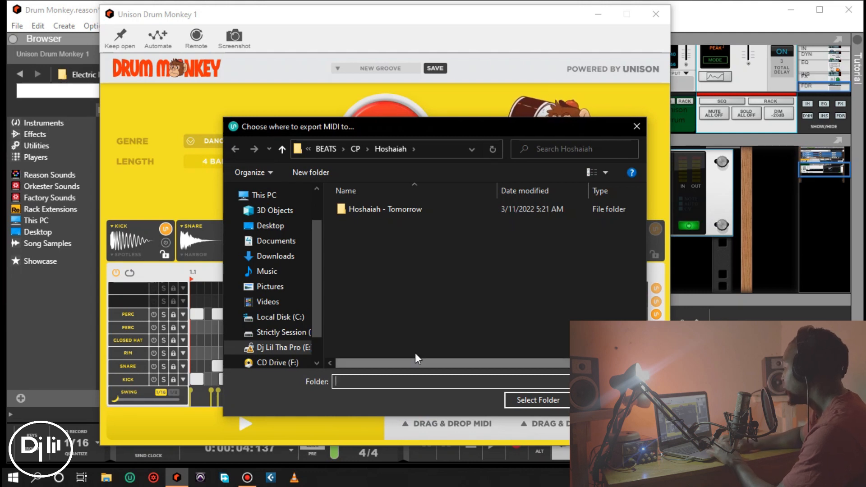
{"action": "left_click", "coordinate": [278, 226]}
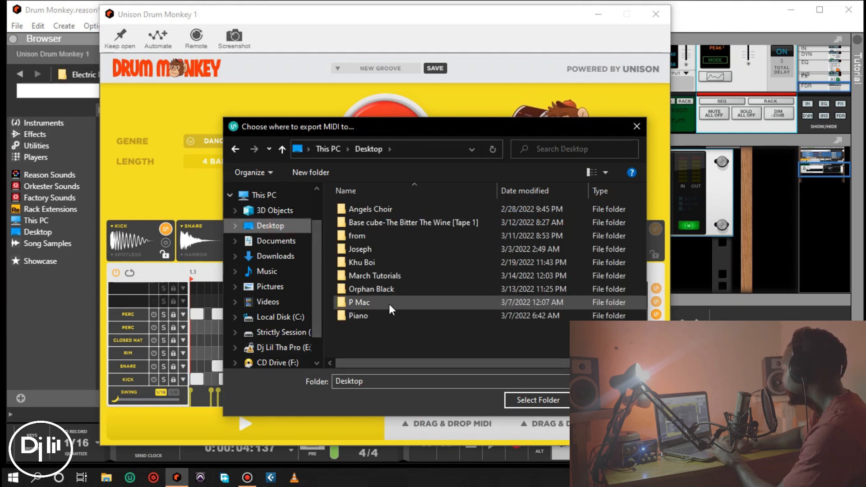
{"action": "double_click", "coordinate": [385, 276]}
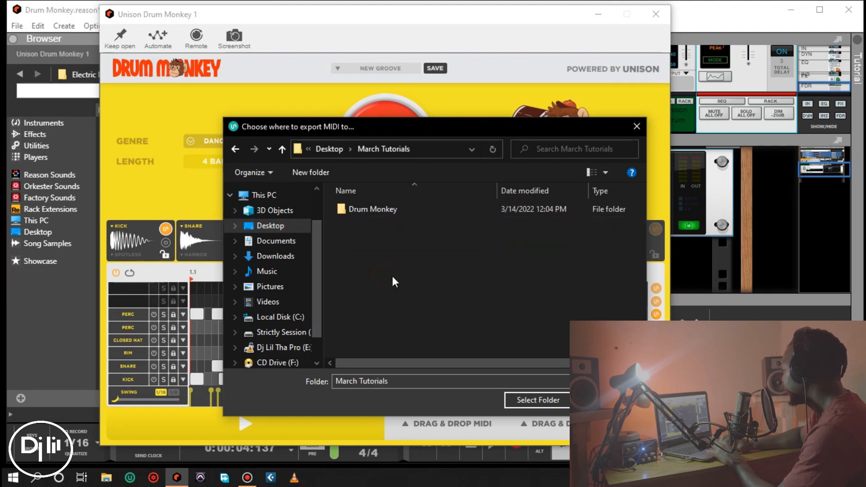
{"action": "double_click", "coordinate": [374, 209]}
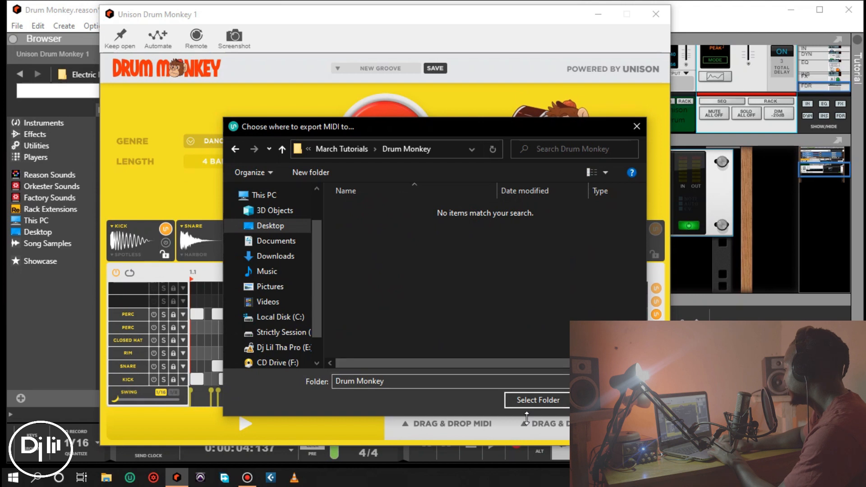
{"action": "left_click", "coordinate": [355, 148]}
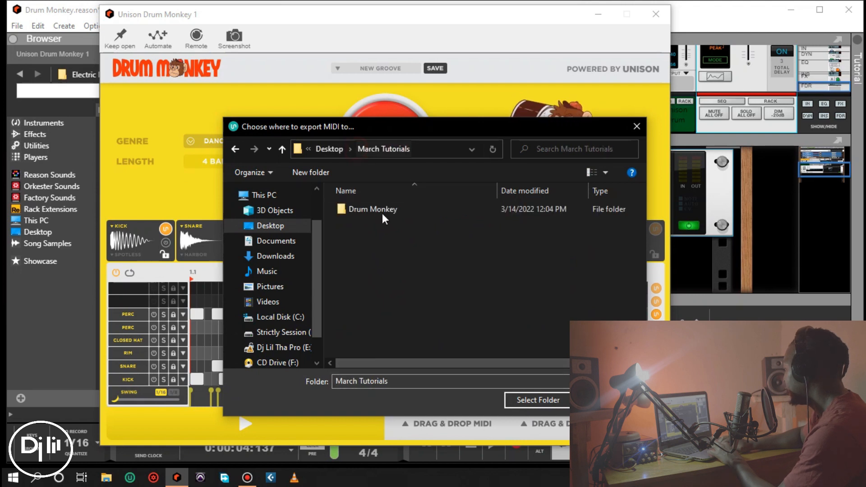
{"action": "left_click", "coordinate": [373, 210]}
{"action": "left_click", "coordinate": [542, 399]}
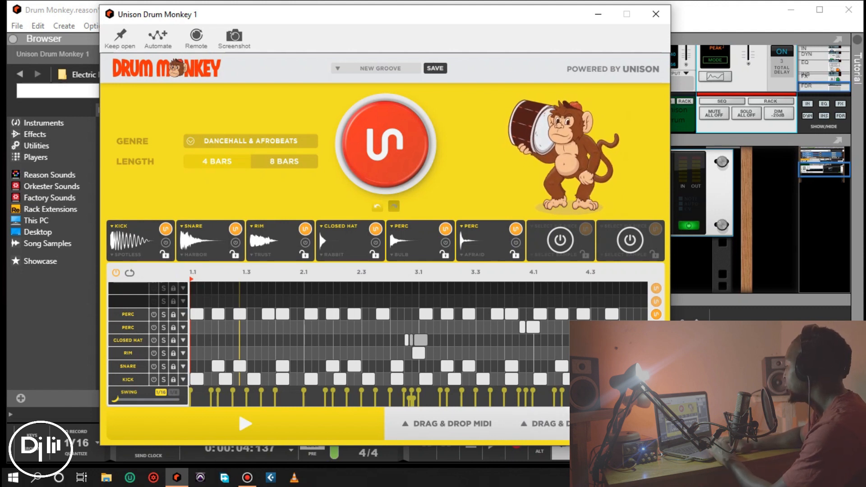
Export the groove as audio to the same Drum Monkey folder in March Tutorials
{"action": "left_click", "coordinate": [644, 423]}
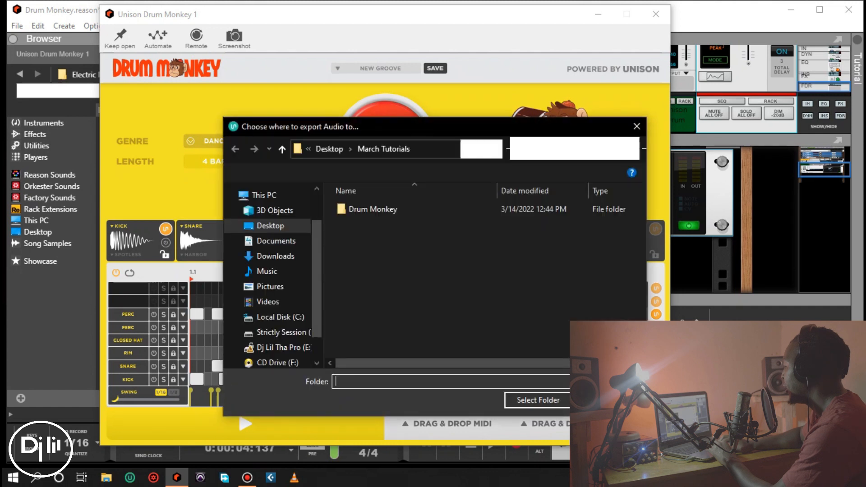
{"action": "left_click", "coordinate": [391, 212]}
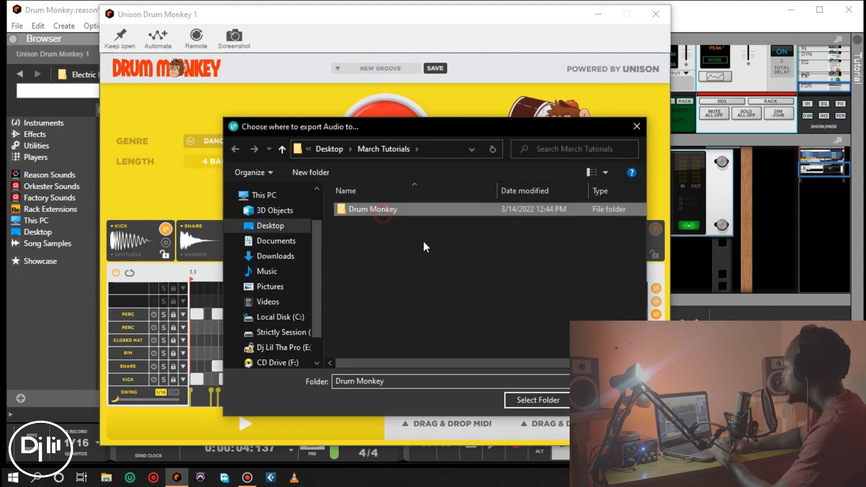
{"action": "left_click", "coordinate": [534, 400]}
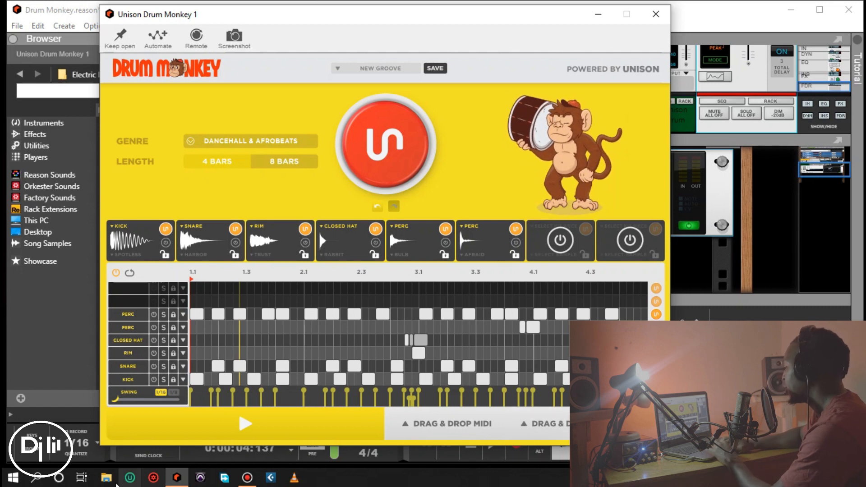
Switch to File Explorer and open Desktop > March Tutorials > Drum Monkey to check the exported files
{"action": "left_click", "coordinate": [108, 480]}
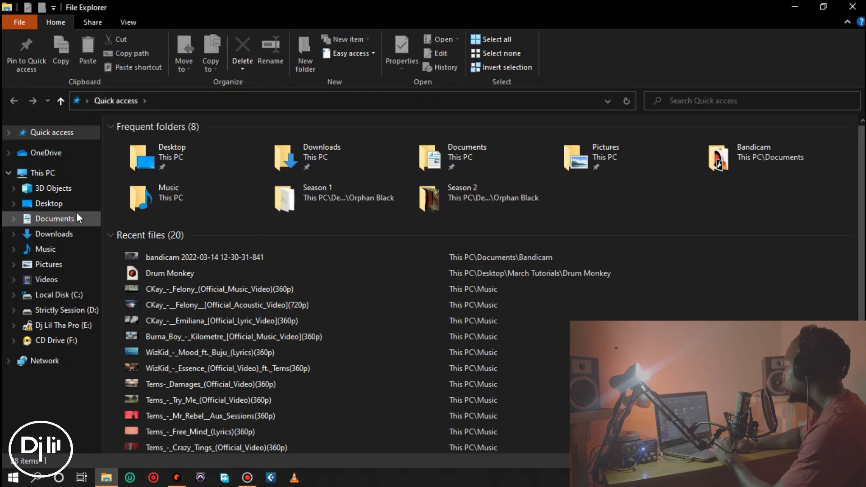
{"action": "left_click", "coordinate": [86, 209]}
{"action": "left_click", "coordinate": [157, 209]}
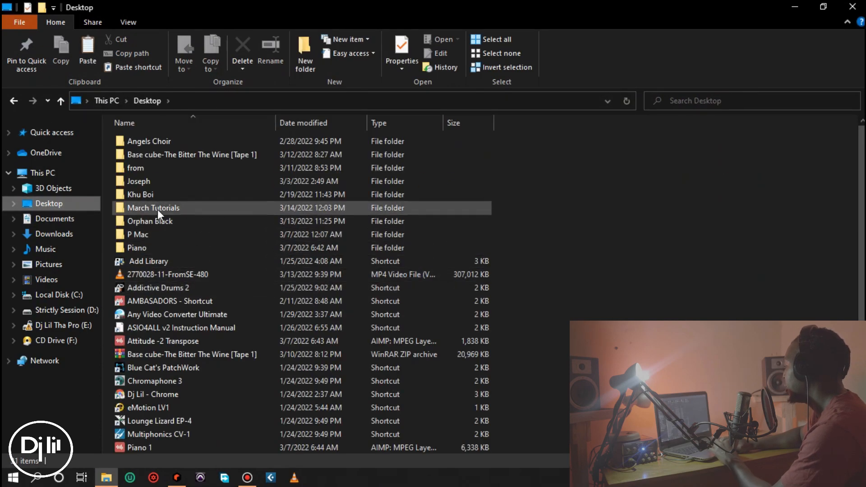
{"action": "double_click", "coordinate": [158, 209]}
{"action": "double_click", "coordinate": [147, 145]}
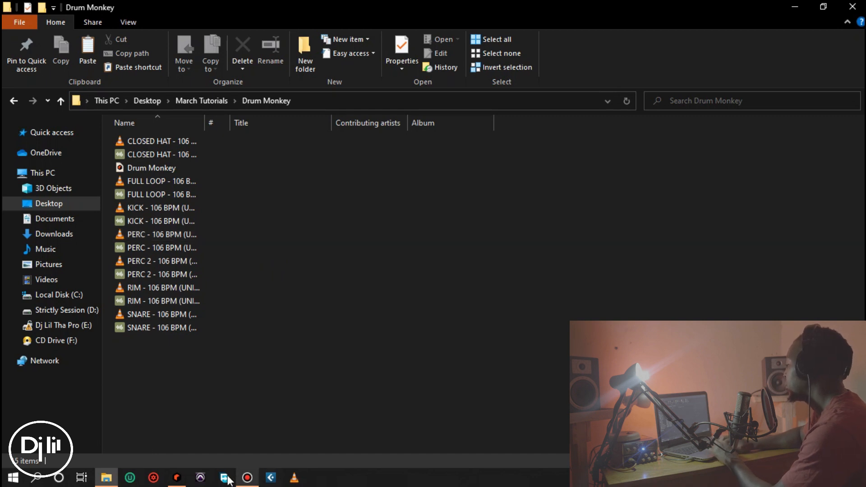
Return to Reason, close the Unison Drum Monkey plugin window and mute its mix channel in the rack
{"action": "left_click", "coordinate": [177, 477]}
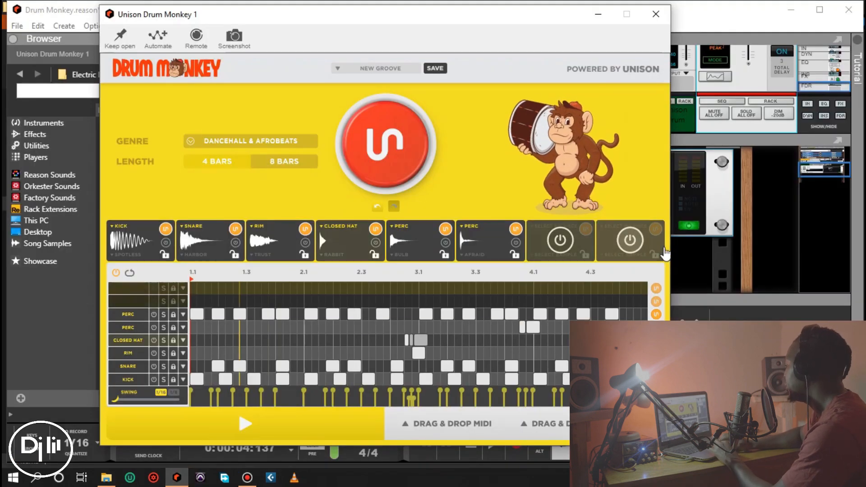
{"action": "left_click", "coordinate": [665, 18]}
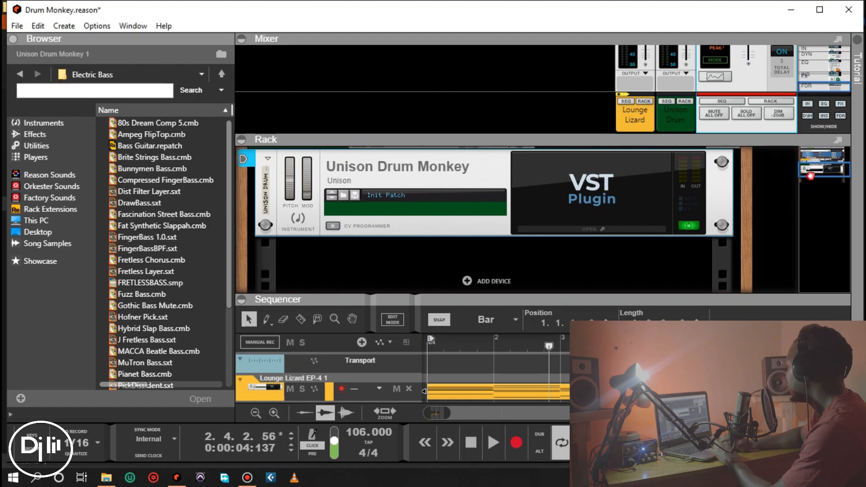
{"action": "left_click_drag", "start_coordinate": [811, 173], "coordinate": [811, 171]}
{"action": "left_click_drag", "start_coordinate": [812, 167], "coordinate": [812, 165]}
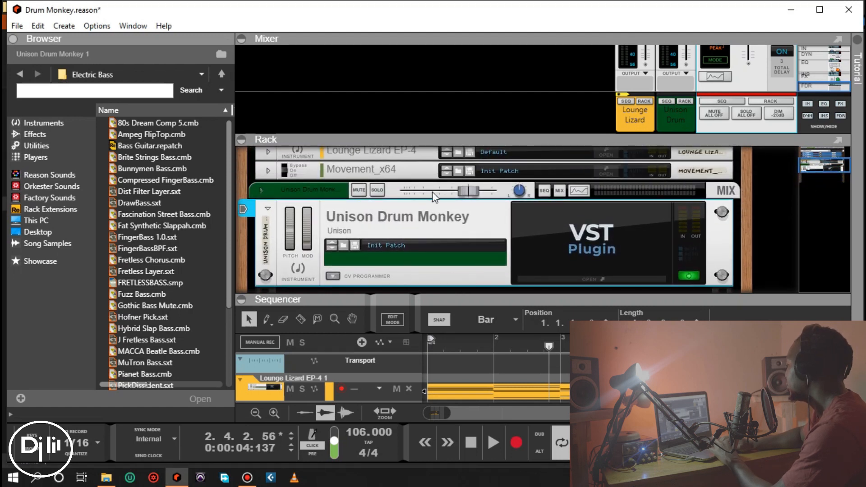
{"action": "left_click", "coordinate": [358, 192]}
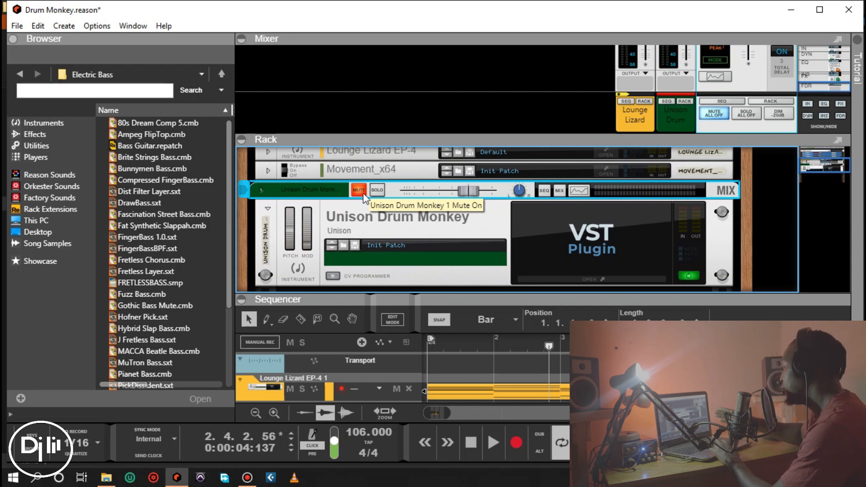
Create a Combinator in the empty rack space below the Unison Drum Monkey device
{"action": "scroll", "coordinate": [811, 178], "scroll_direction": "down", "scroll_amount": 4}
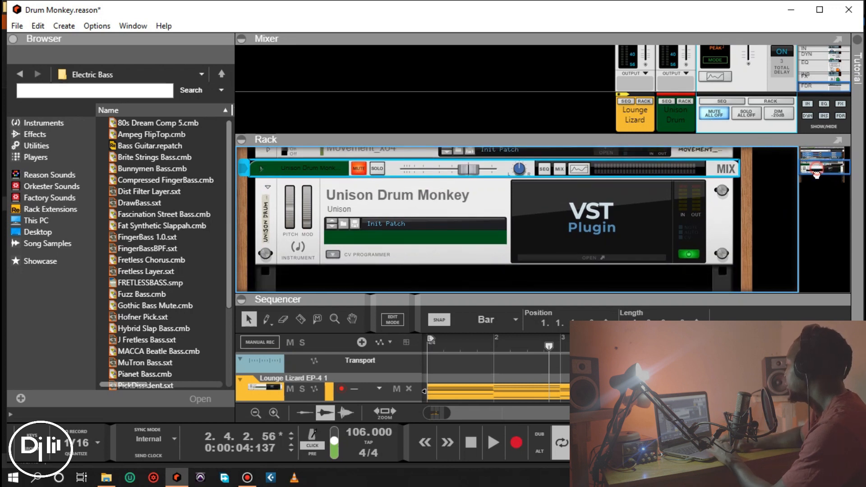
{"action": "right_click", "coordinate": [457, 219]}
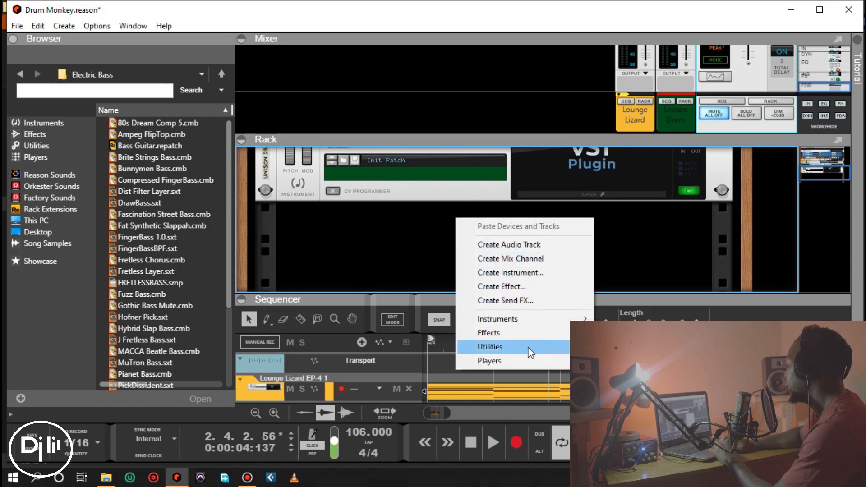
{"action": "left_click", "coordinate": [631, 347]}
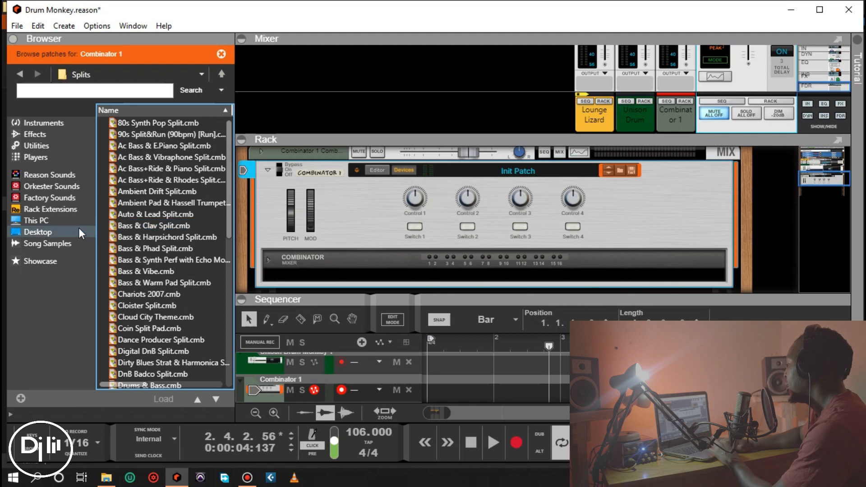
Load the Afro patch from Documents > ReFILL > Patches into the new Combinator
{"action": "left_click", "coordinate": [618, 172]}
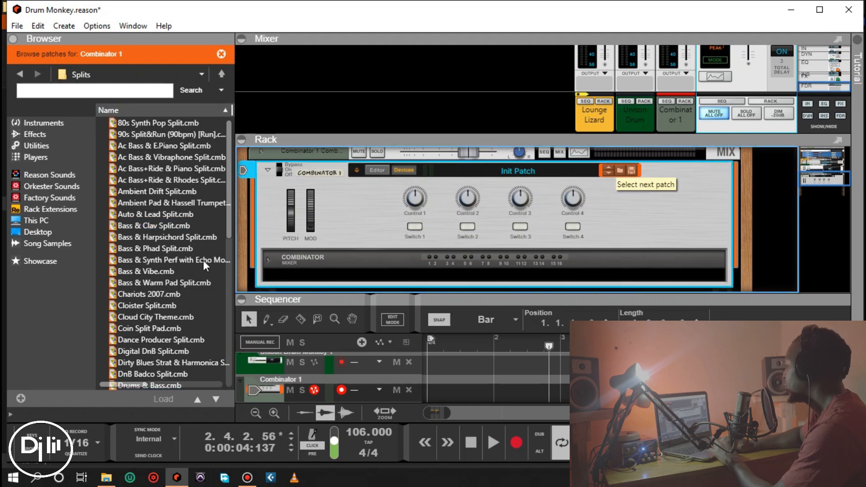
{"action": "left_click", "coordinate": [54, 234]}
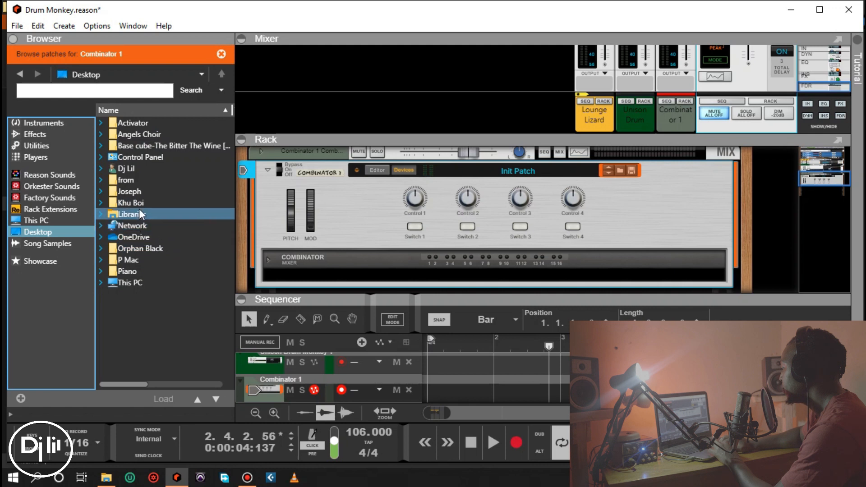
{"action": "double_click", "coordinate": [142, 285]}
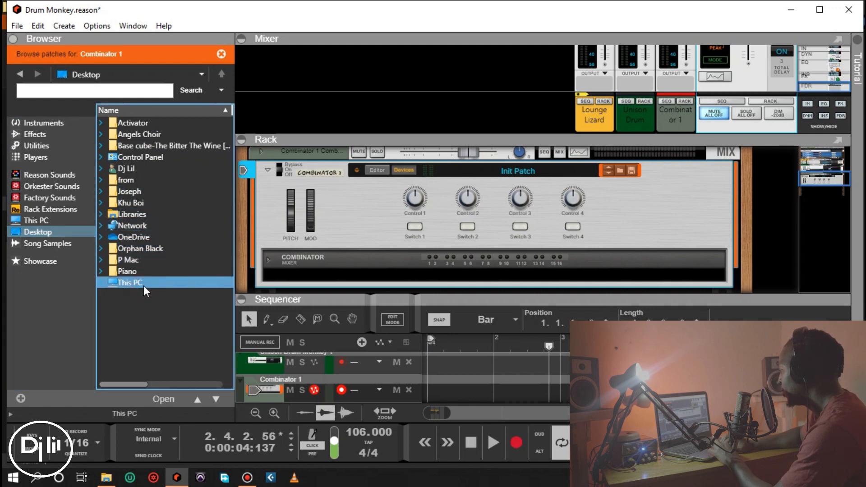
{"action": "double_click", "coordinate": [133, 155]}
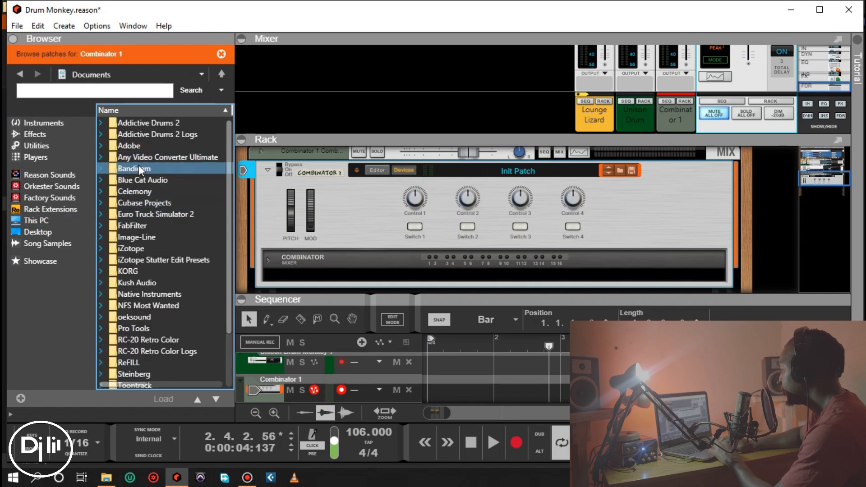
{"action": "double_click", "coordinate": [141, 367]}
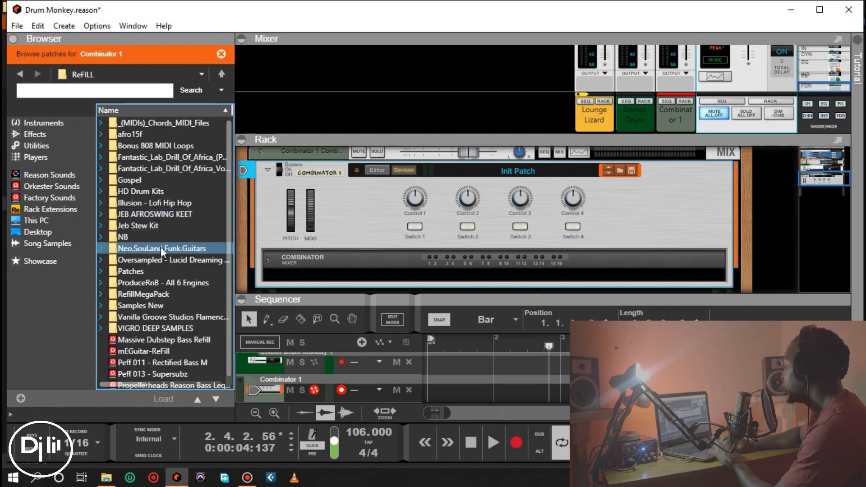
{"action": "double_click", "coordinate": [155, 272]}
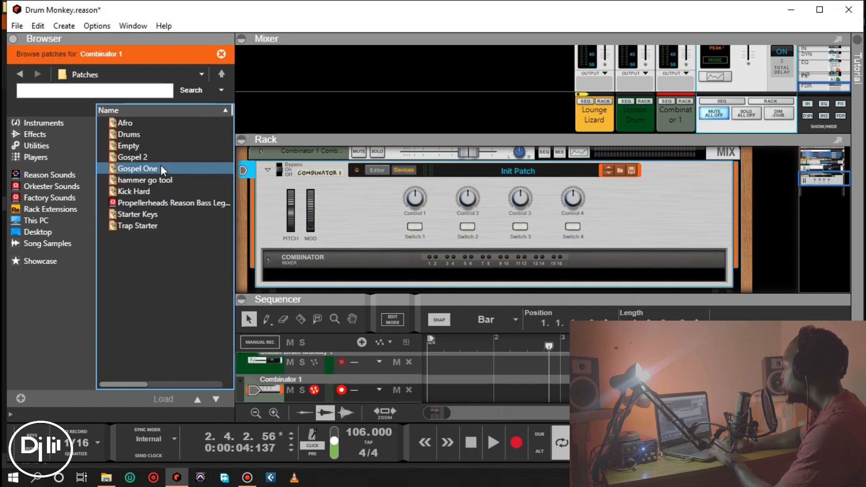
{"action": "left_click", "coordinate": [138, 127]}
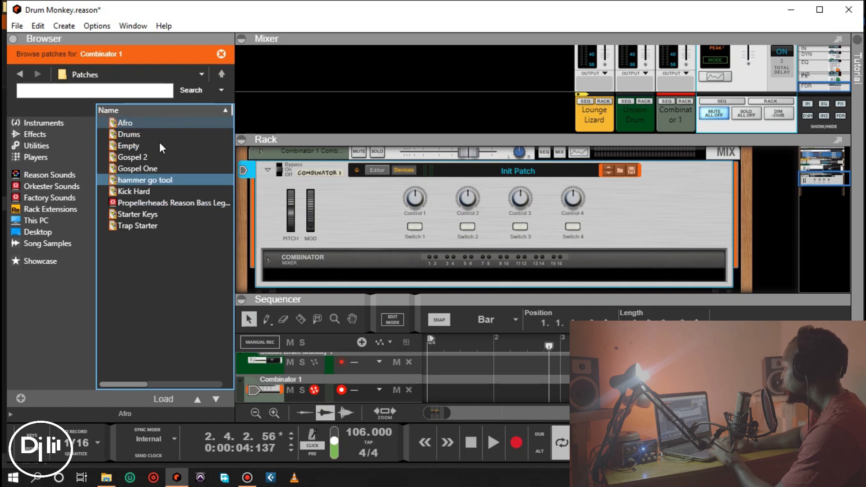
{"action": "double_click", "coordinate": [135, 125]}
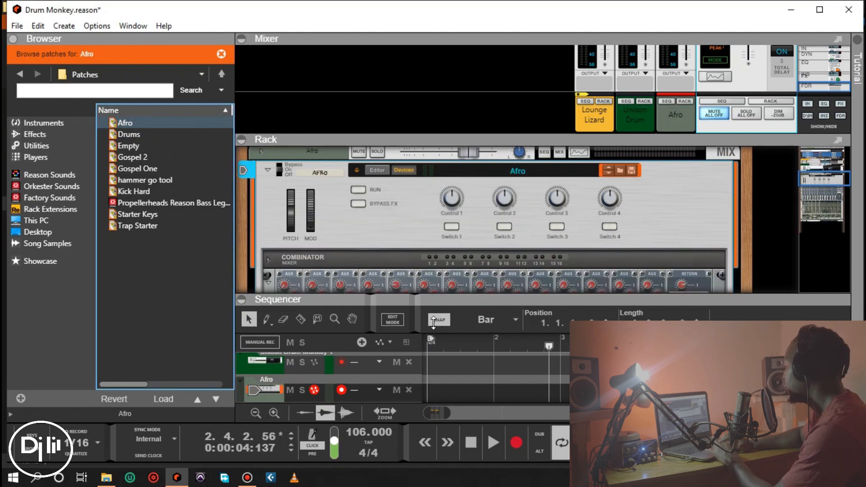
Enlarge the sequencer over the rack and place the Drum Monkey folder window from File Explorer as a smaller window beside the timeline
{"action": "left_click_drag", "start_coordinate": [821, 189], "coordinate": [822, 242]}
{"action": "left_click_drag", "start_coordinate": [717, 296], "coordinate": [696, 109]}
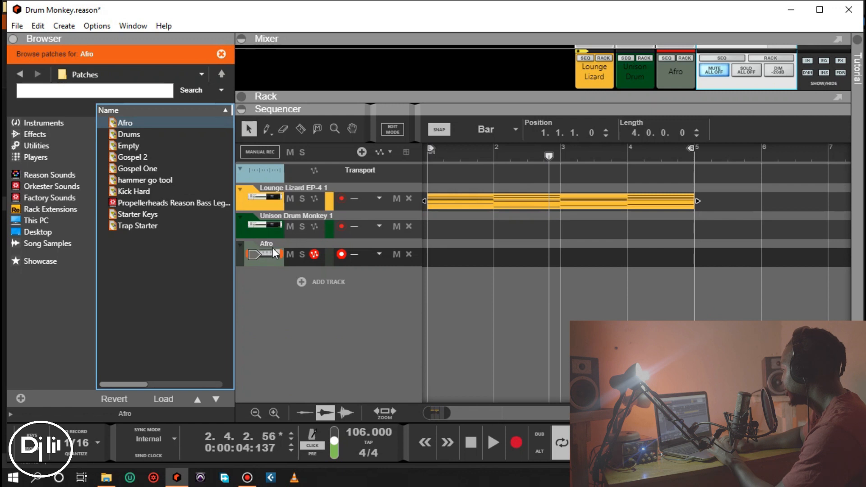
{"action": "key", "text": "alt+Tab"}
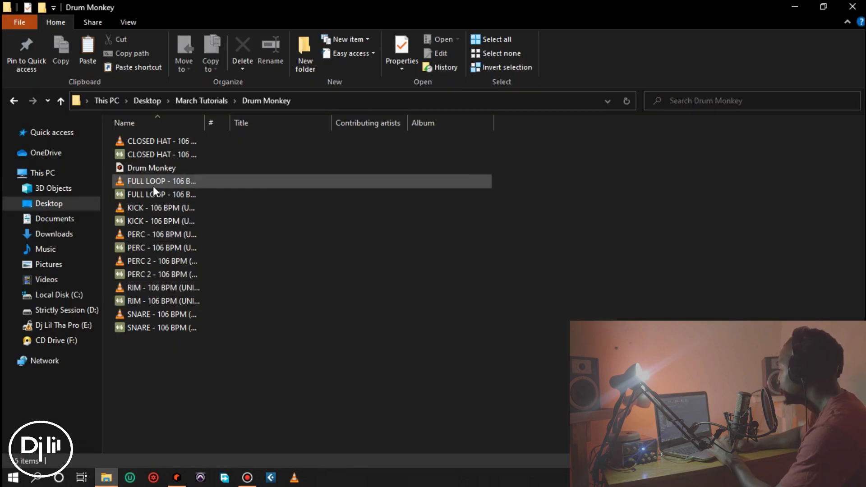
{"action": "left_click", "coordinate": [157, 168]}
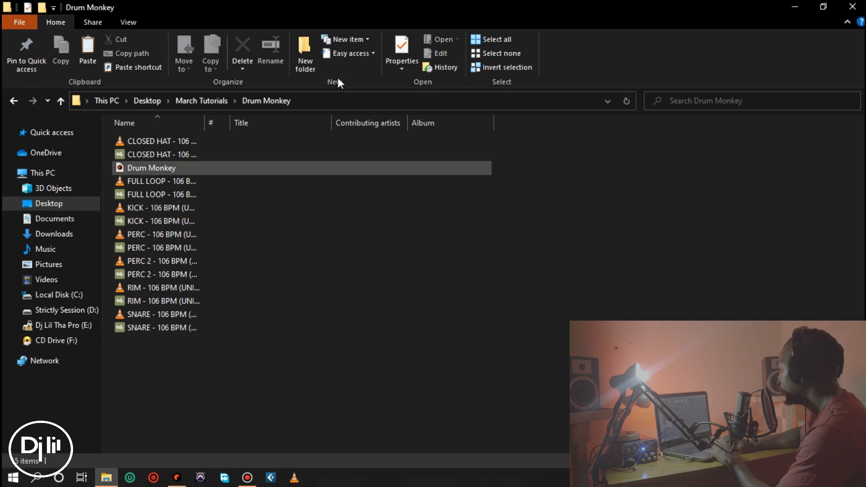
{"action": "left_click_drag", "start_coordinate": [583, 21], "coordinate": [163, 97]}
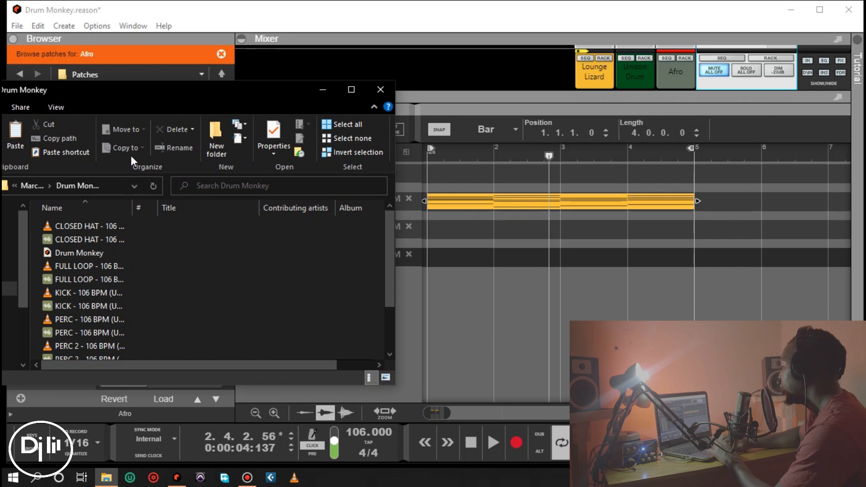
Import the FULL LOOP MIDI file from the Drum Monkey folder onto the Afro track, starting at bar 1
{"action": "left_click", "coordinate": [89, 297]}
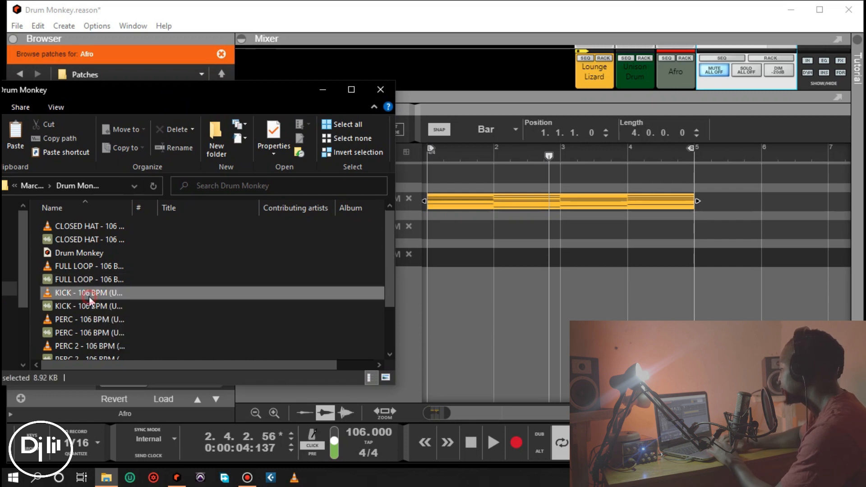
{"action": "left_click", "coordinate": [107, 318], "text": "ctrl"}
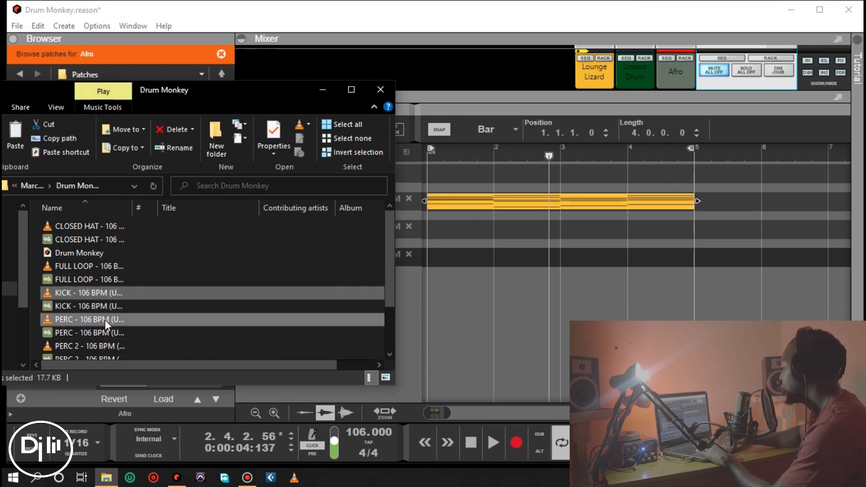
{"action": "left_click", "coordinate": [74, 266]}
{"action": "left_click_drag", "start_coordinate": [74, 266], "coordinate": [478, 261]}
{"action": "left_click_drag", "start_coordinate": [566, 253], "coordinate": [506, 256]}
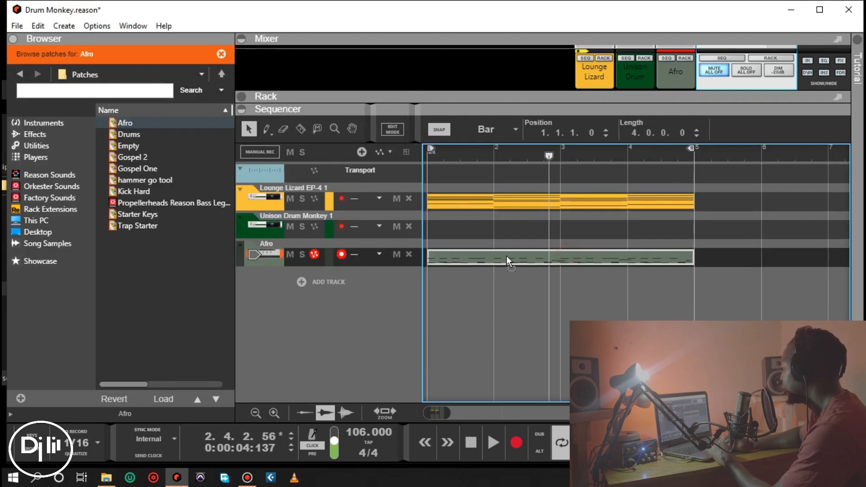
Play the imported drum clip from the start of the song through the Afro patch and stop playback
{"action": "left_click", "coordinate": [471, 444]}
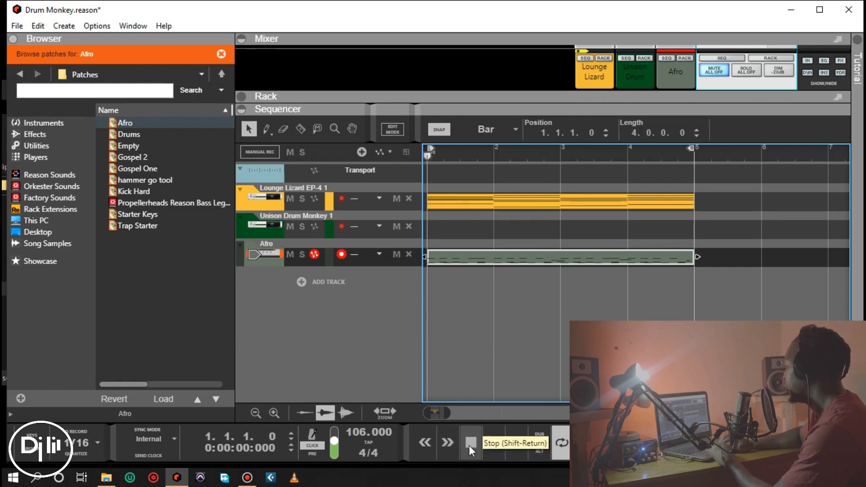
{"action": "left_click", "coordinate": [486, 450]}
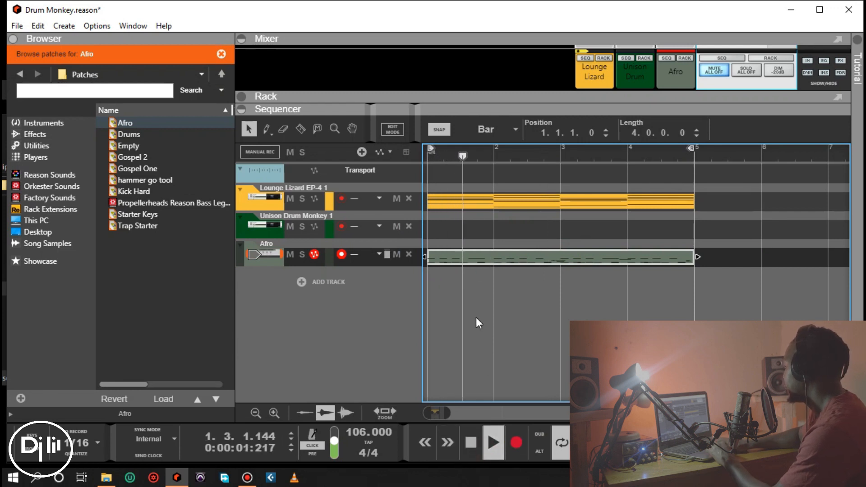
{"action": "key", "text": "space"}
Open the Afro clip for note editing in an enlarged sequencer showing the lower octaves
{"action": "double_click", "coordinate": [478, 256]}
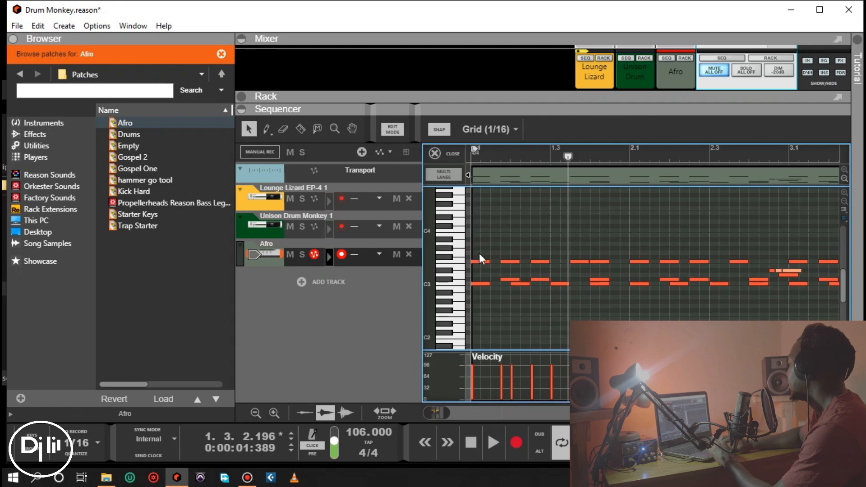
{"action": "left_click_drag", "start_coordinate": [499, 92], "coordinate": [499, 42]}
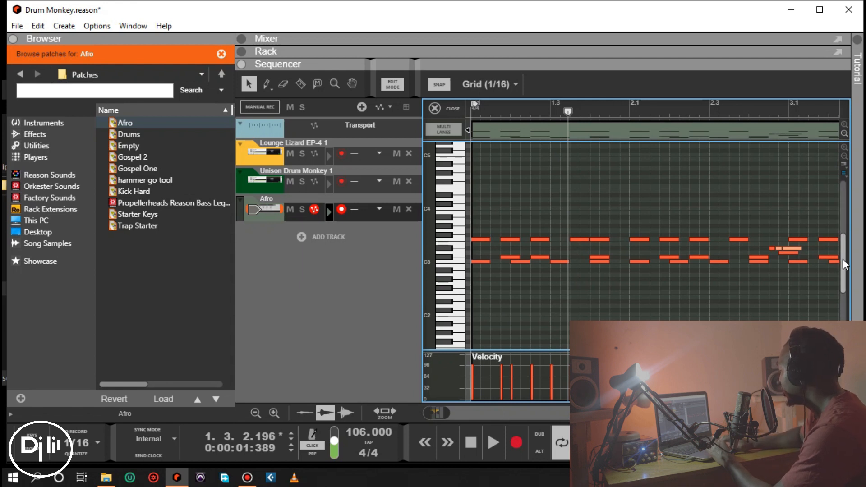
{"action": "left_click_drag", "start_coordinate": [843, 259], "coordinate": [844, 288]}
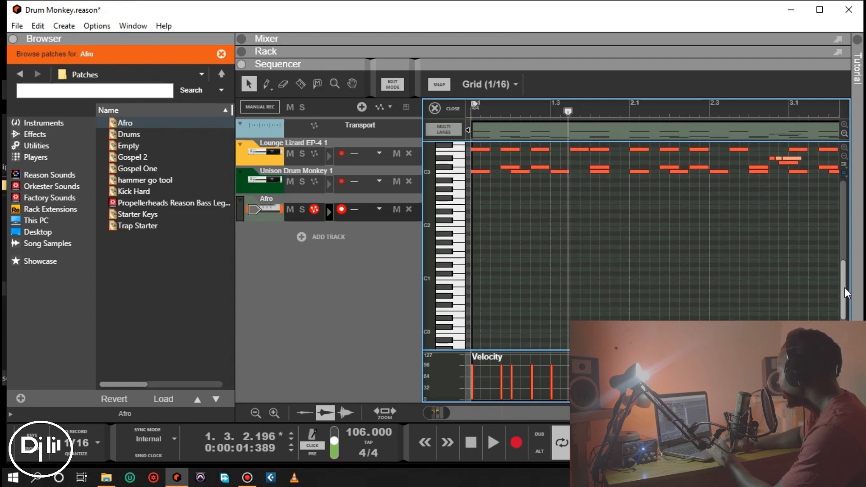
Audition the Afro patch's sounds on the editor's piano keys at C2 and C1
{"action": "left_click", "coordinate": [458, 222]}
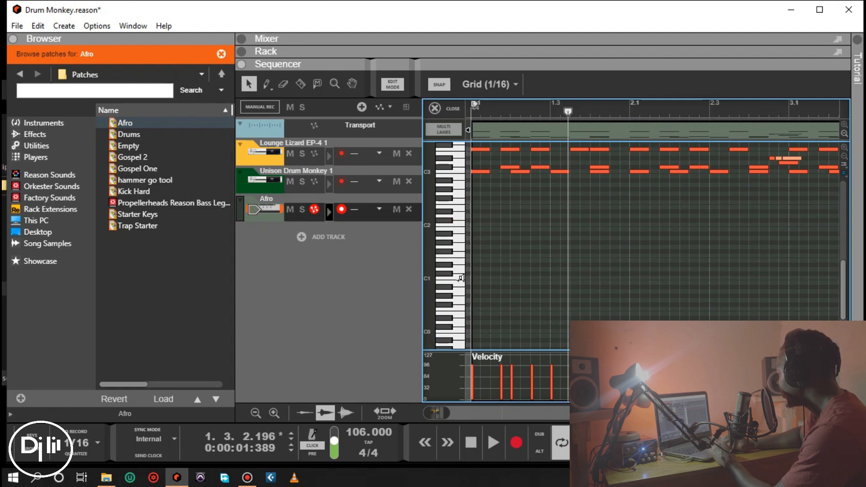
{"action": "left_click", "coordinate": [460, 277]}
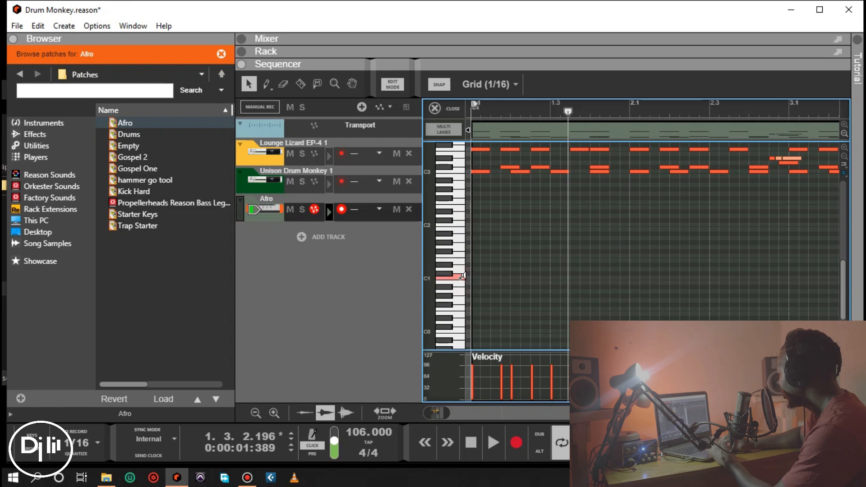
{"action": "left_click", "coordinate": [461, 277]}
{"action": "left_click", "coordinate": [464, 220]}
{"action": "left_click", "coordinate": [464, 278]}
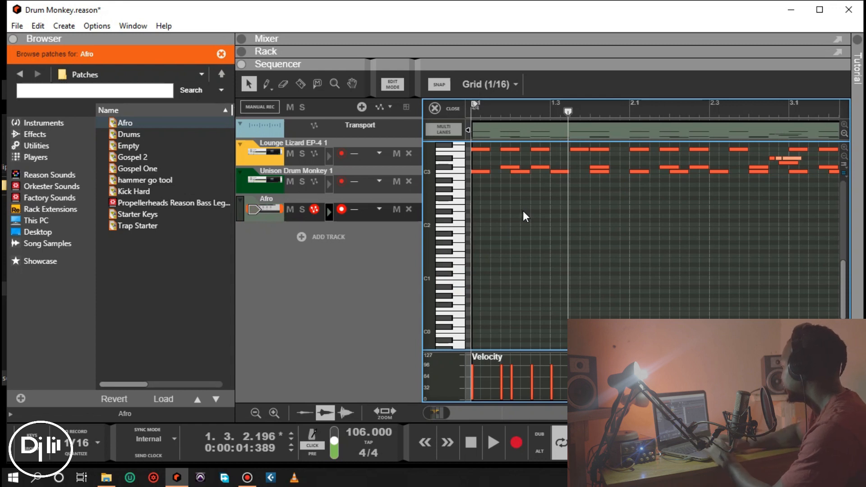
Move all notes of the Afro clip down two octaves so the C3 notes sit on C1, and play from the start
{"action": "key", "text": "ctrl+a"}
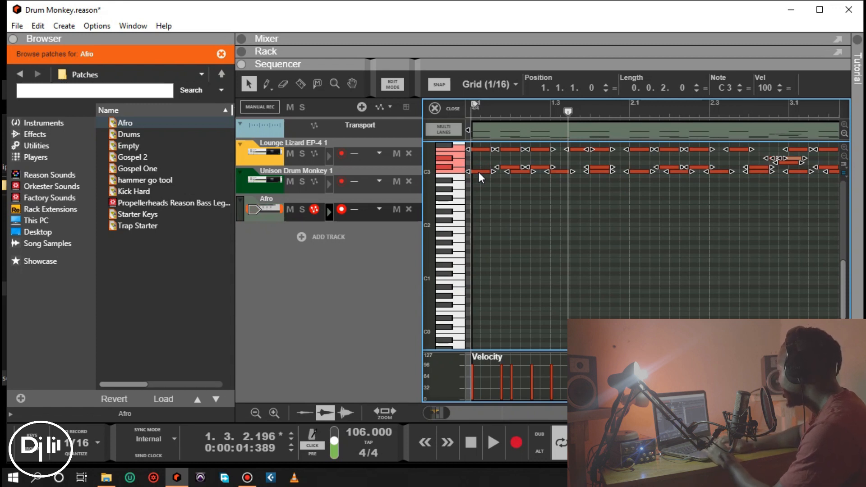
{"action": "left_click_drag", "start_coordinate": [478, 171], "coordinate": [472, 280]}
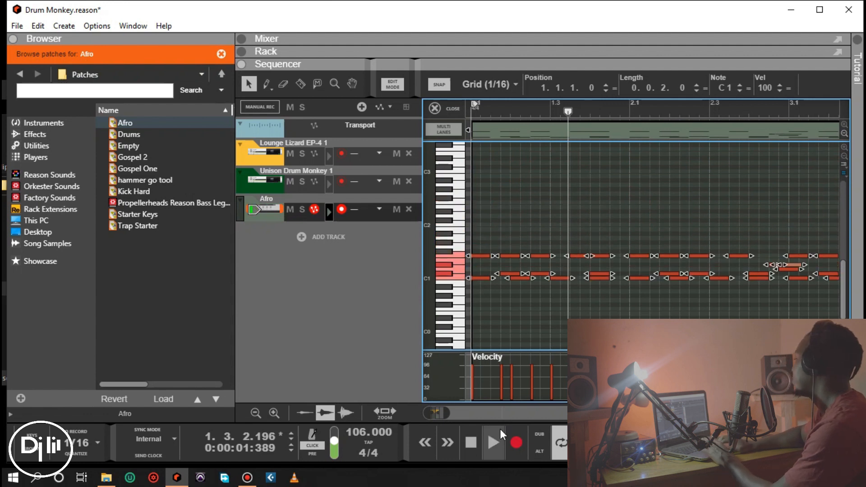
{"action": "left_click", "coordinate": [475, 443]}
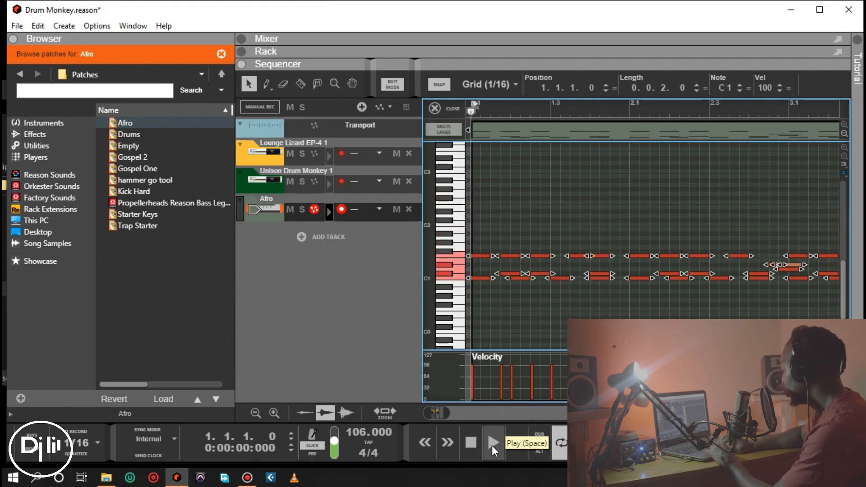
{"action": "left_click", "coordinate": [492, 445]}
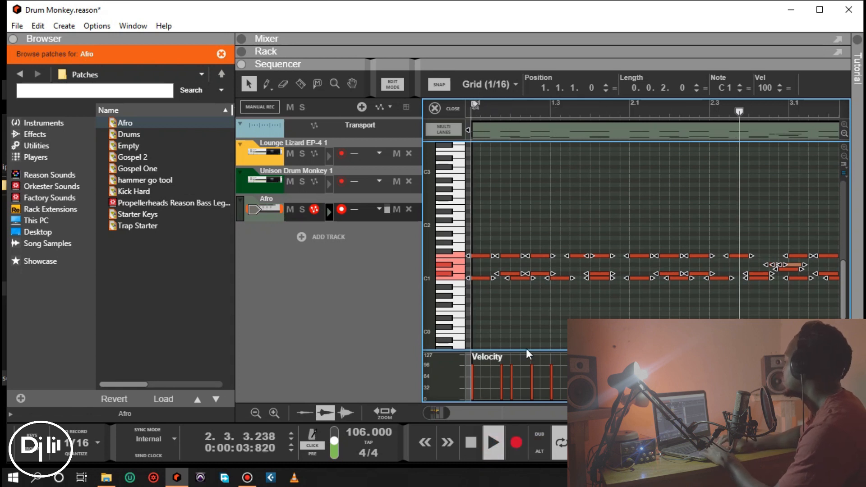
Close the Afro clip's note editor, stop playback and return to the start of the song
{"action": "left_click", "coordinate": [452, 113]}
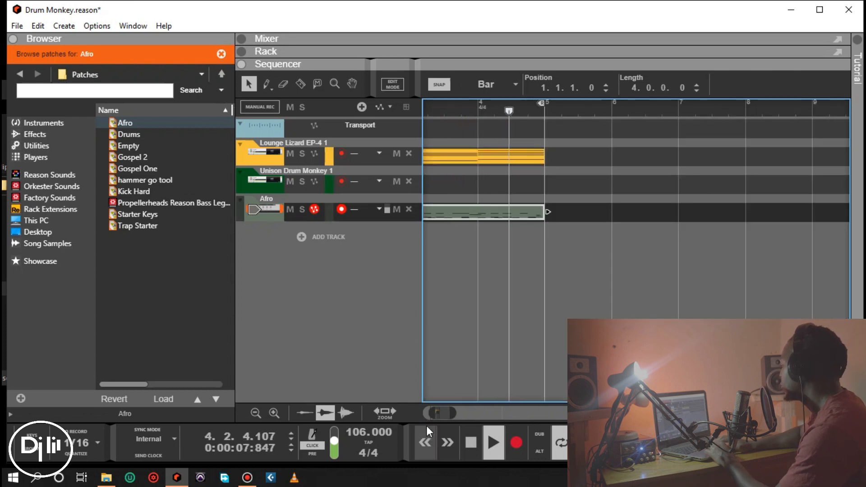
{"action": "key", "text": "space"}
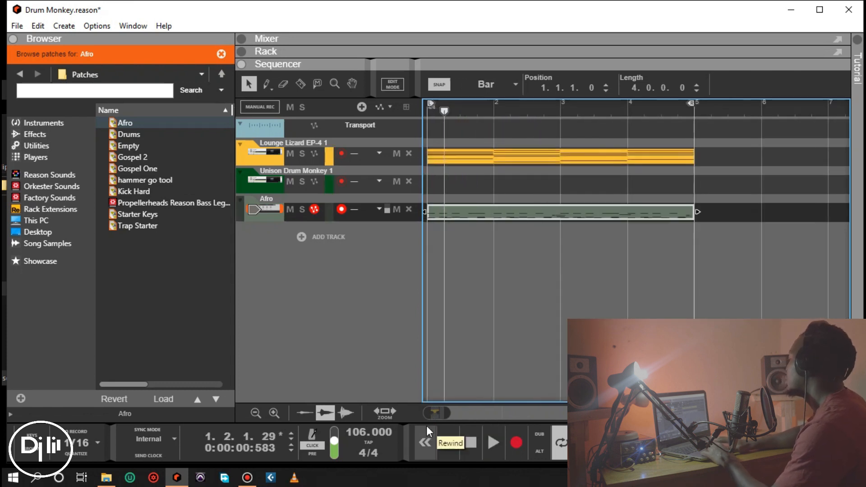
{"action": "left_click", "coordinate": [475, 455]}
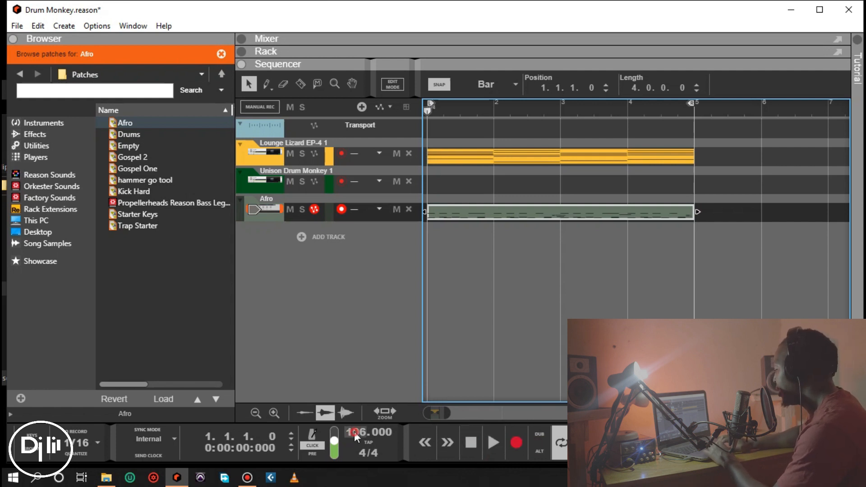
Set the song tempo to 108 BPM and play the arrangement from the start to check it
{"action": "left_click_drag", "start_coordinate": [353, 431], "coordinate": [357, 429]}
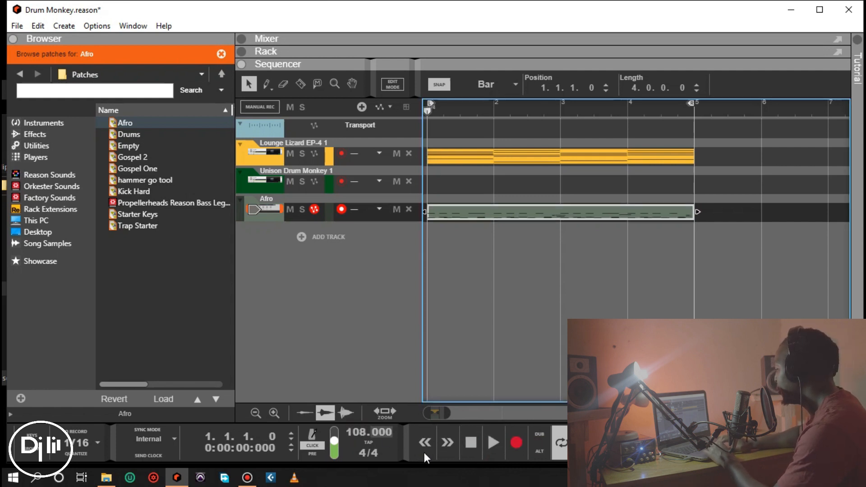
{"action": "left_click", "coordinate": [486, 451]}
{"action": "left_click", "coordinate": [470, 453]}
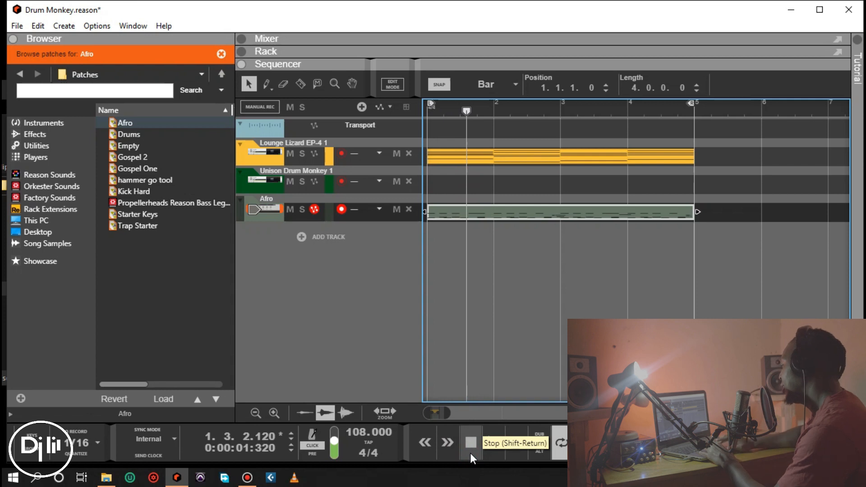
{"action": "left_click", "coordinate": [469, 452]}
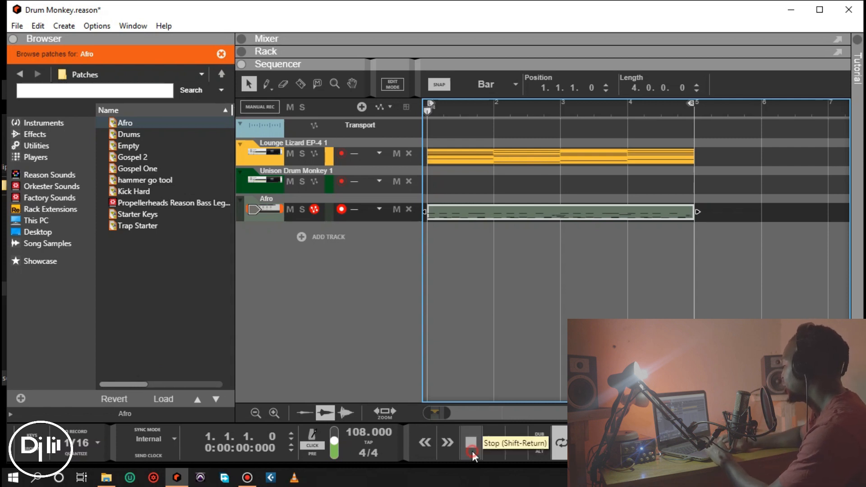
{"action": "left_click", "coordinate": [490, 451]}
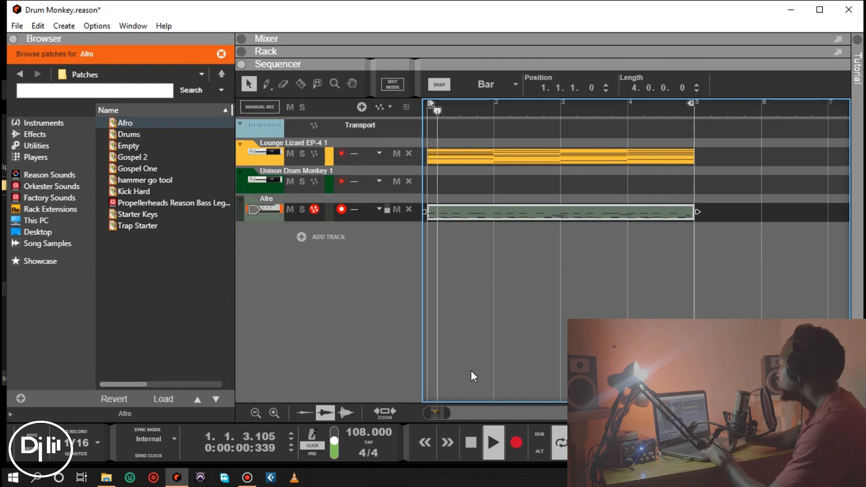
{"action": "key", "text": "space"}
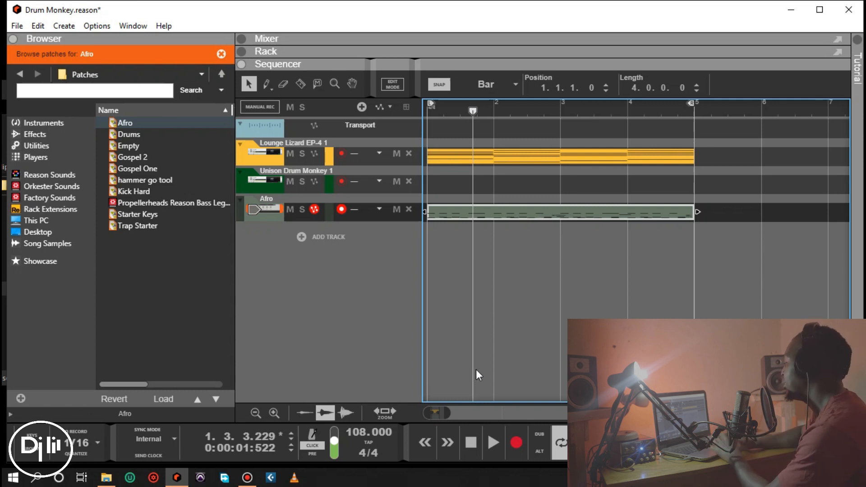
Reopen the Afro clip's notes, audition several piano keys just above C1, and close the note editor
{"action": "double_click", "coordinate": [469, 213]}
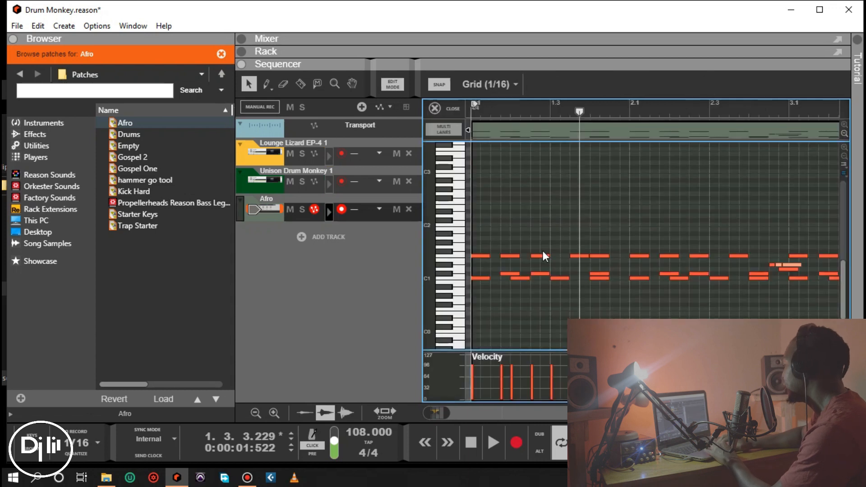
{"action": "left_click", "coordinate": [461, 247]}
{"action": "left_click", "coordinate": [460, 242]}
{"action": "left_click", "coordinate": [460, 267]}
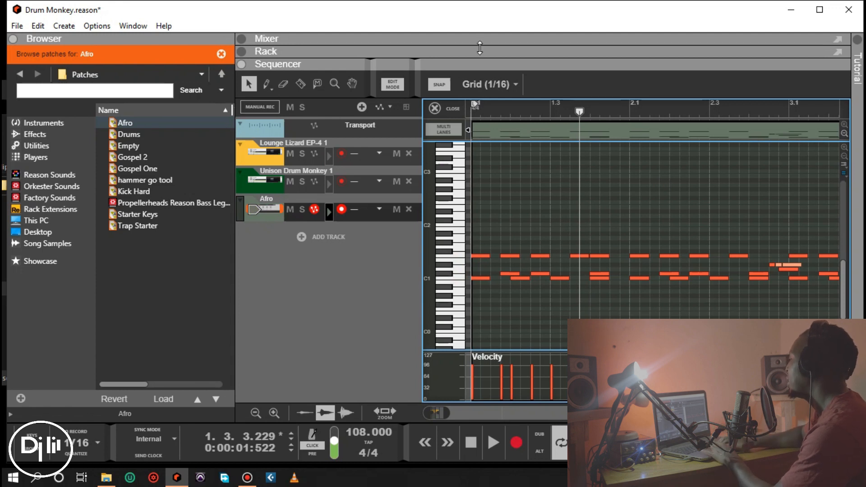
{"action": "left_click", "coordinate": [446, 110]}
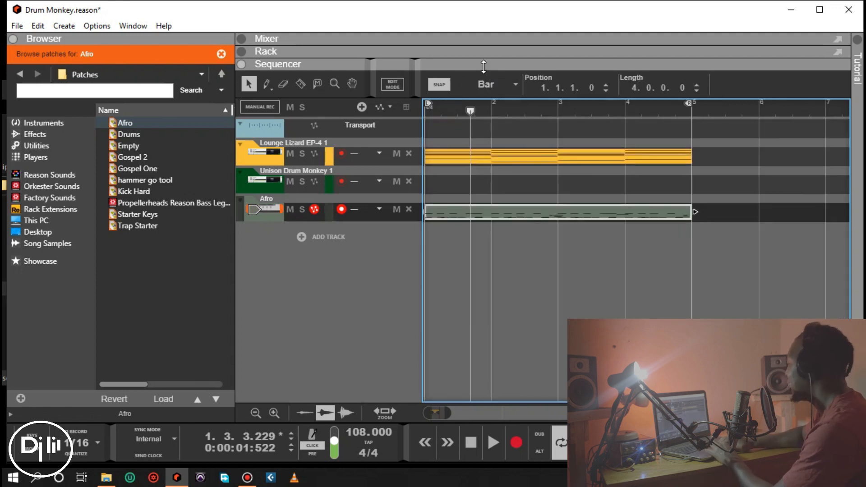
Reduce the sequencer's height to reveal the rack and go up to the devices above the empty space
{"action": "left_click_drag", "start_coordinate": [482, 67], "coordinate": [481, 159]}
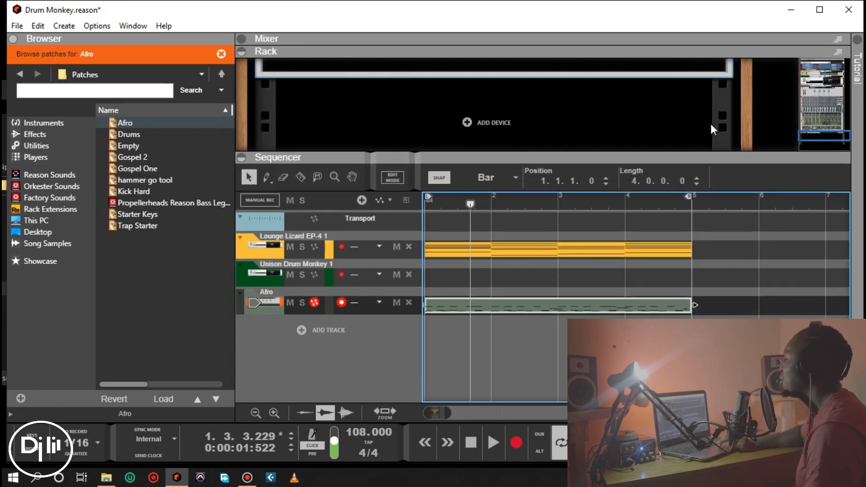
{"action": "left_click_drag", "start_coordinate": [814, 136], "coordinate": [814, 126]}
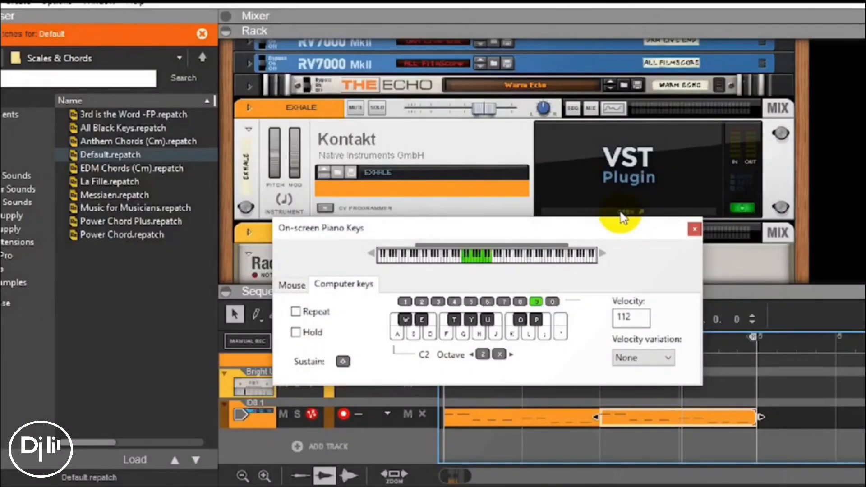
Open the plugin window of the EXHALE Kontakt device in the rack
{"action": "left_click", "coordinate": [620, 212]}
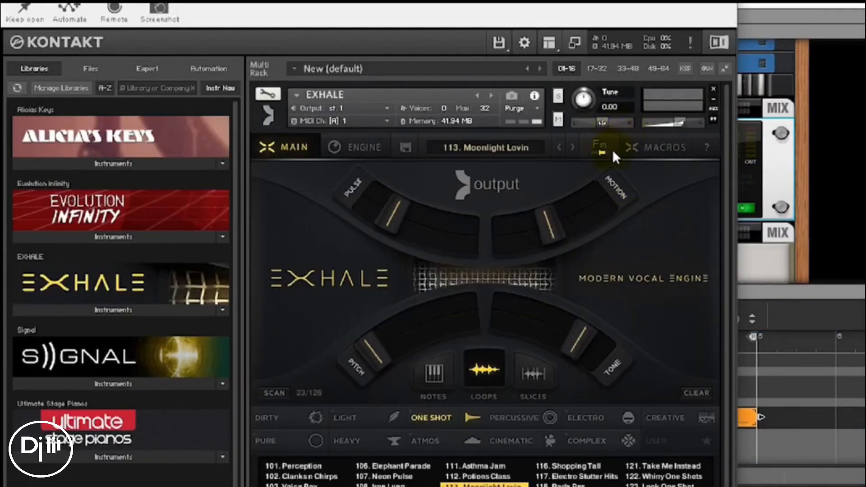